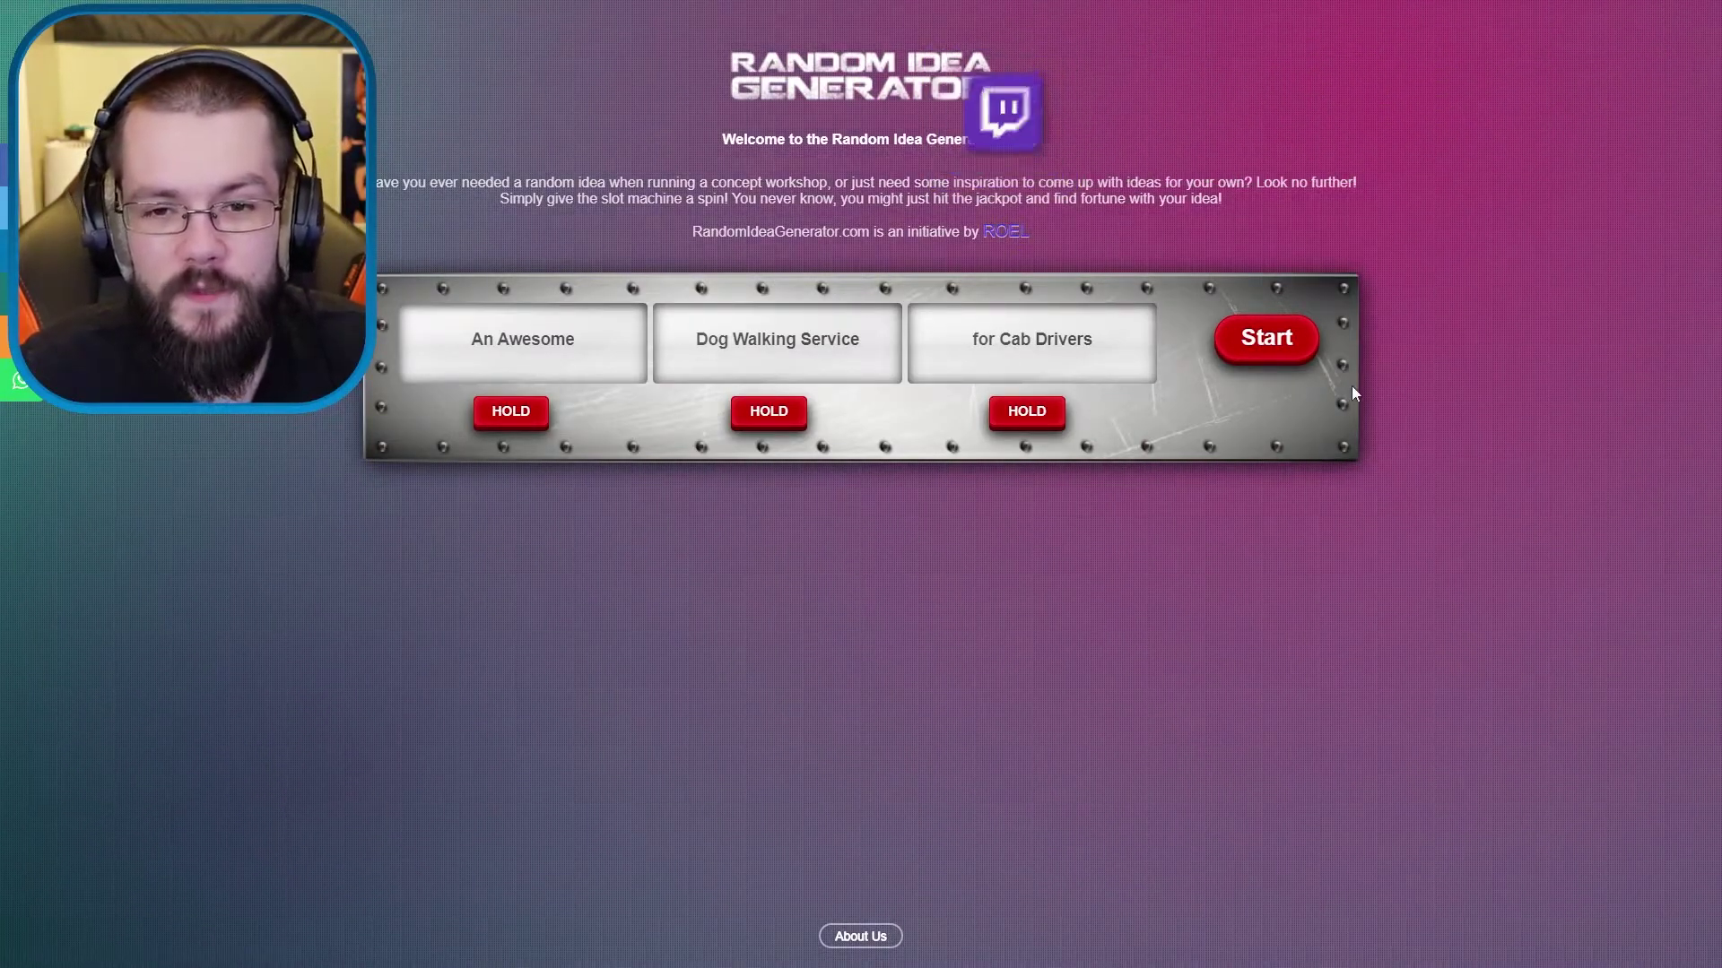
- Spin the Random Idea Generator to 'A Personal Space Travel Service for Doctors', then switch to Audacity
left_click(1261, 360)
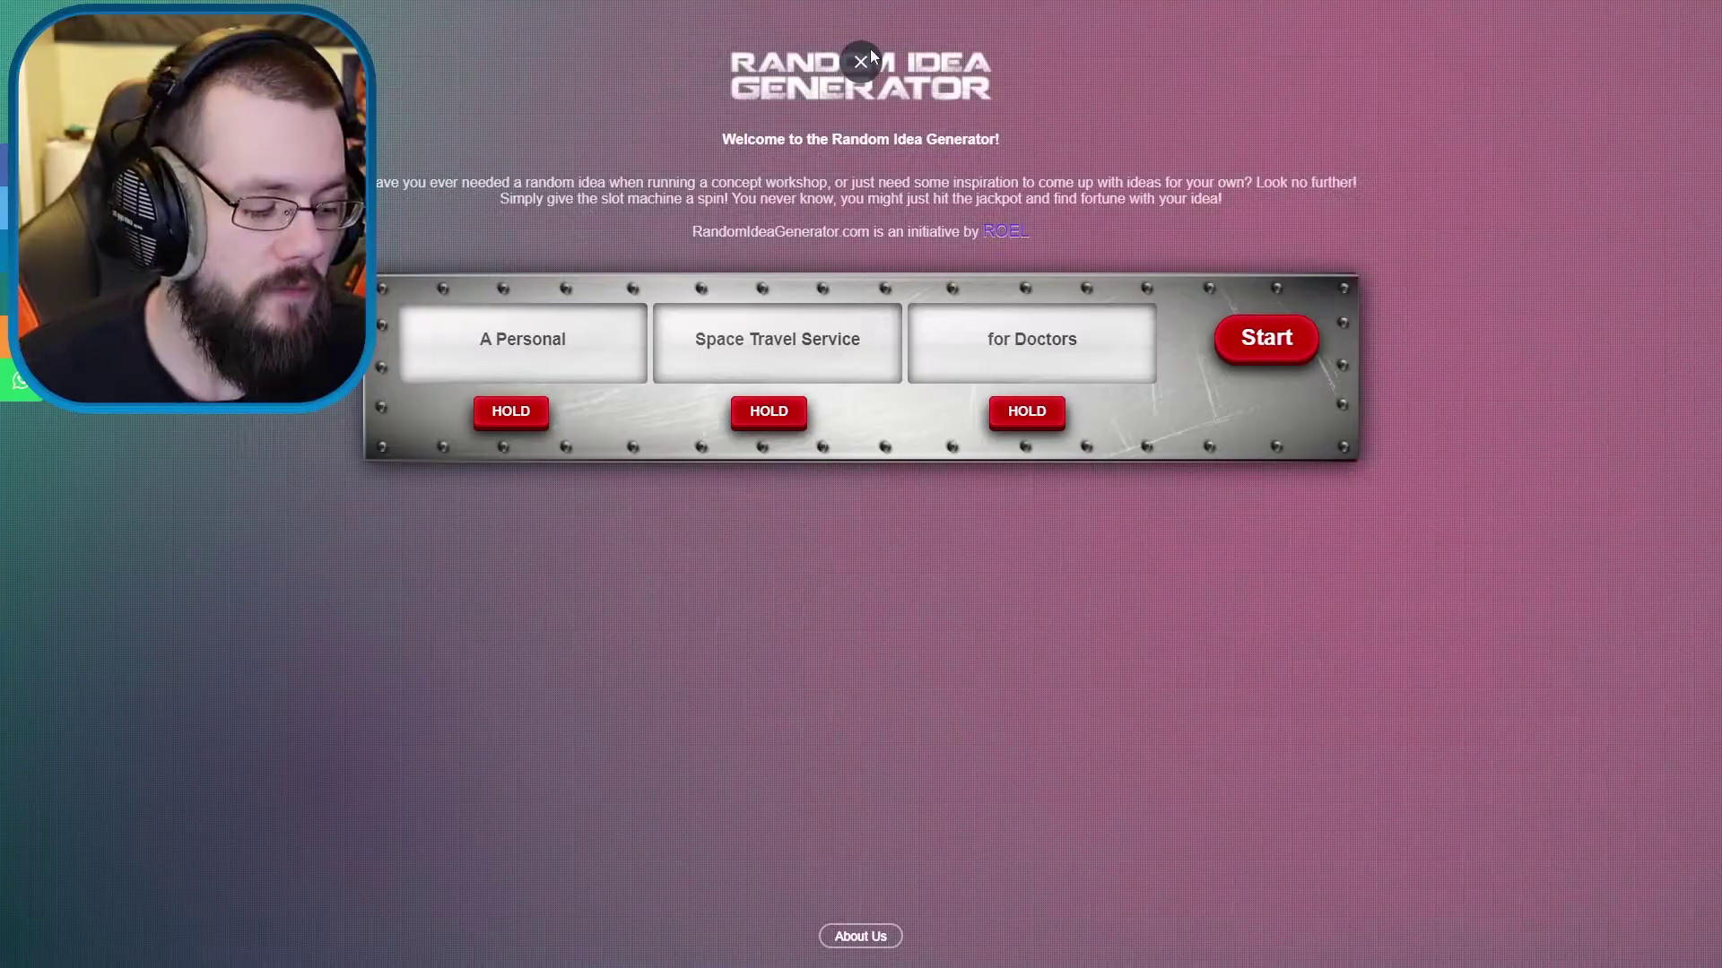
key("F11")
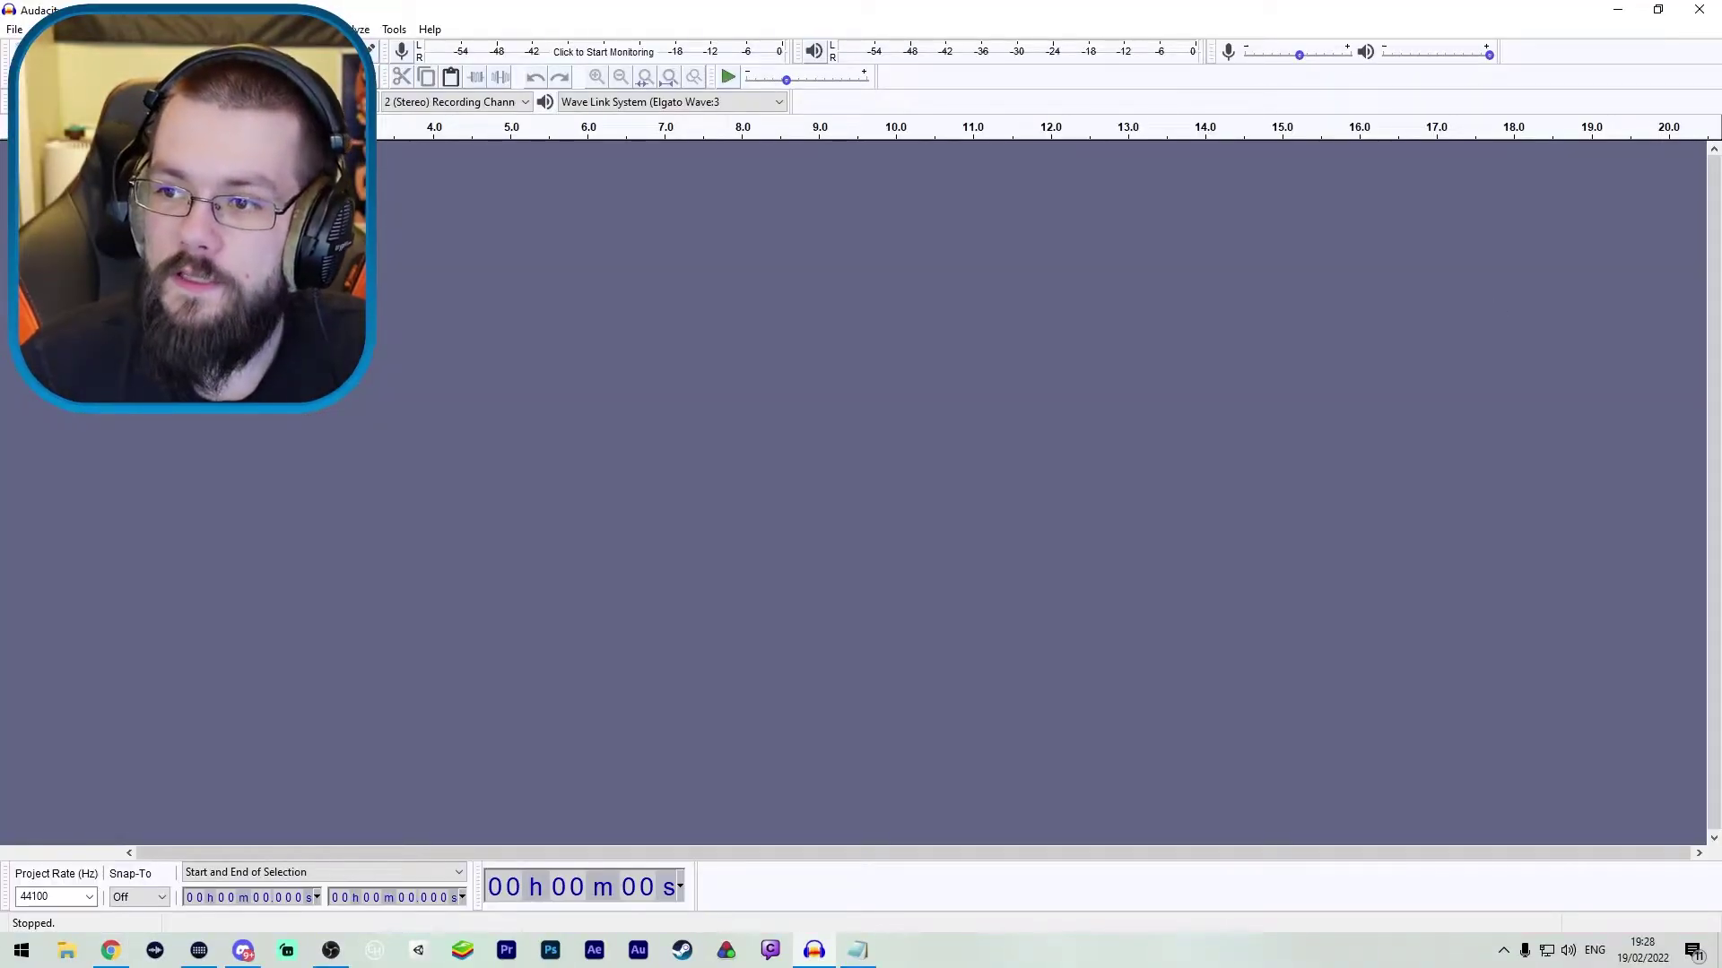
- Import the downloaded no-copyright music file as a stereo track about 2:20 long
key("alt+Tab")
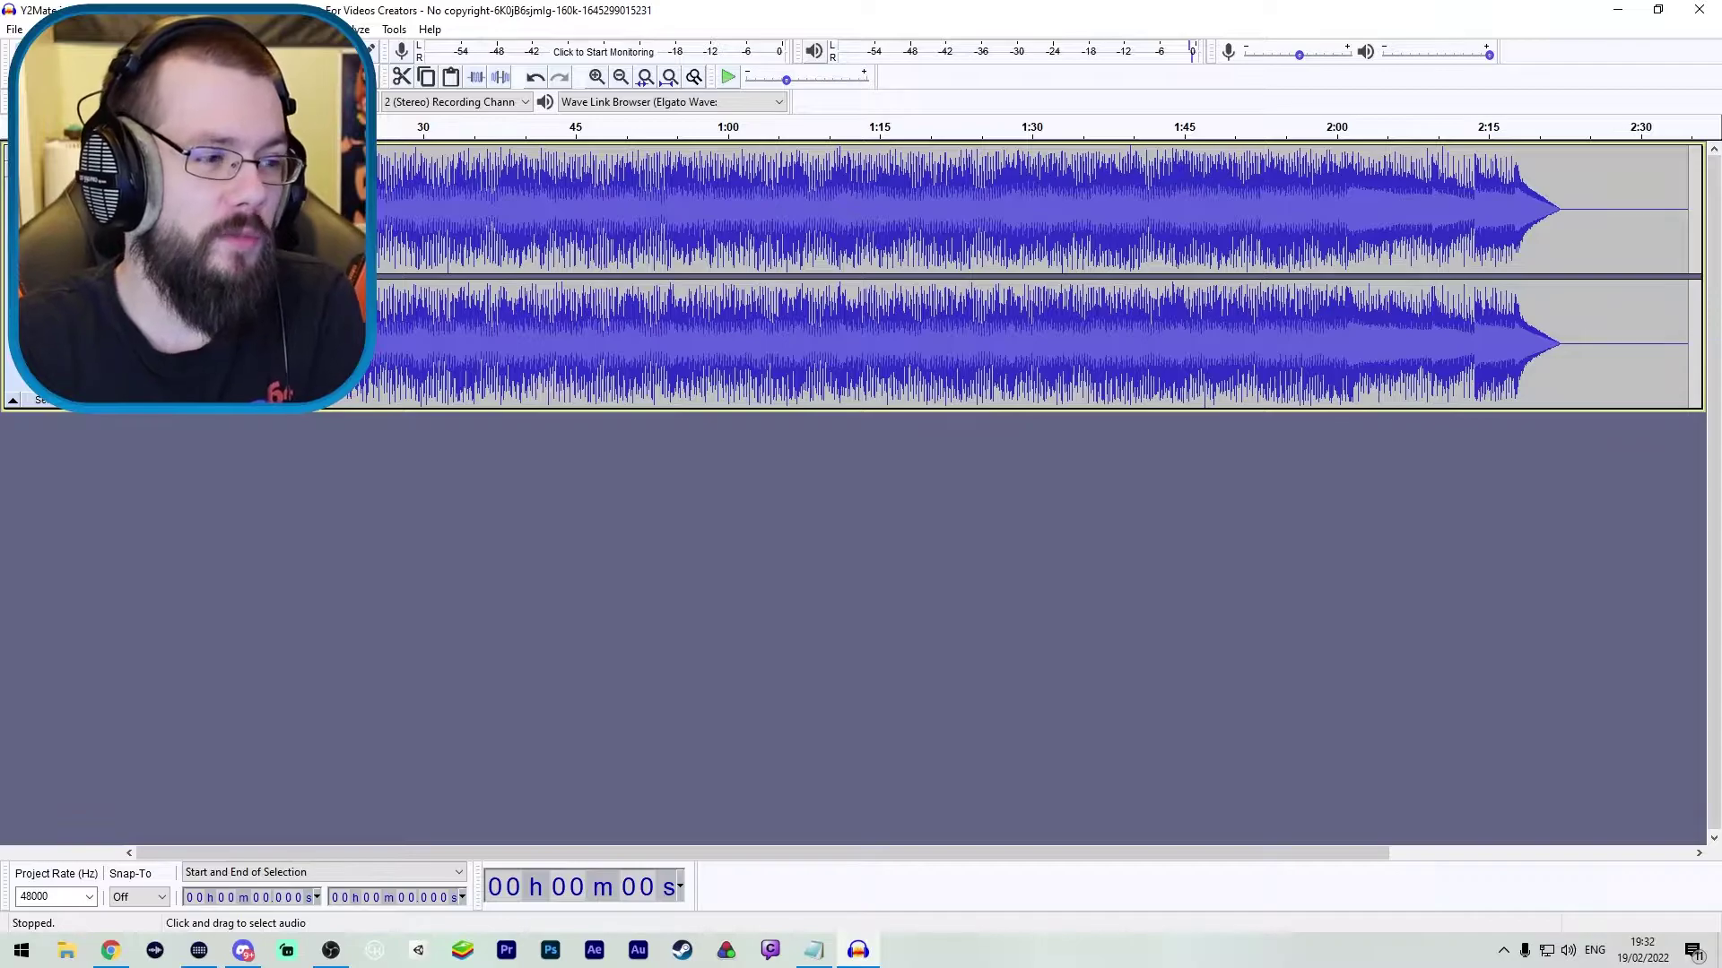
key("alt+Tab")
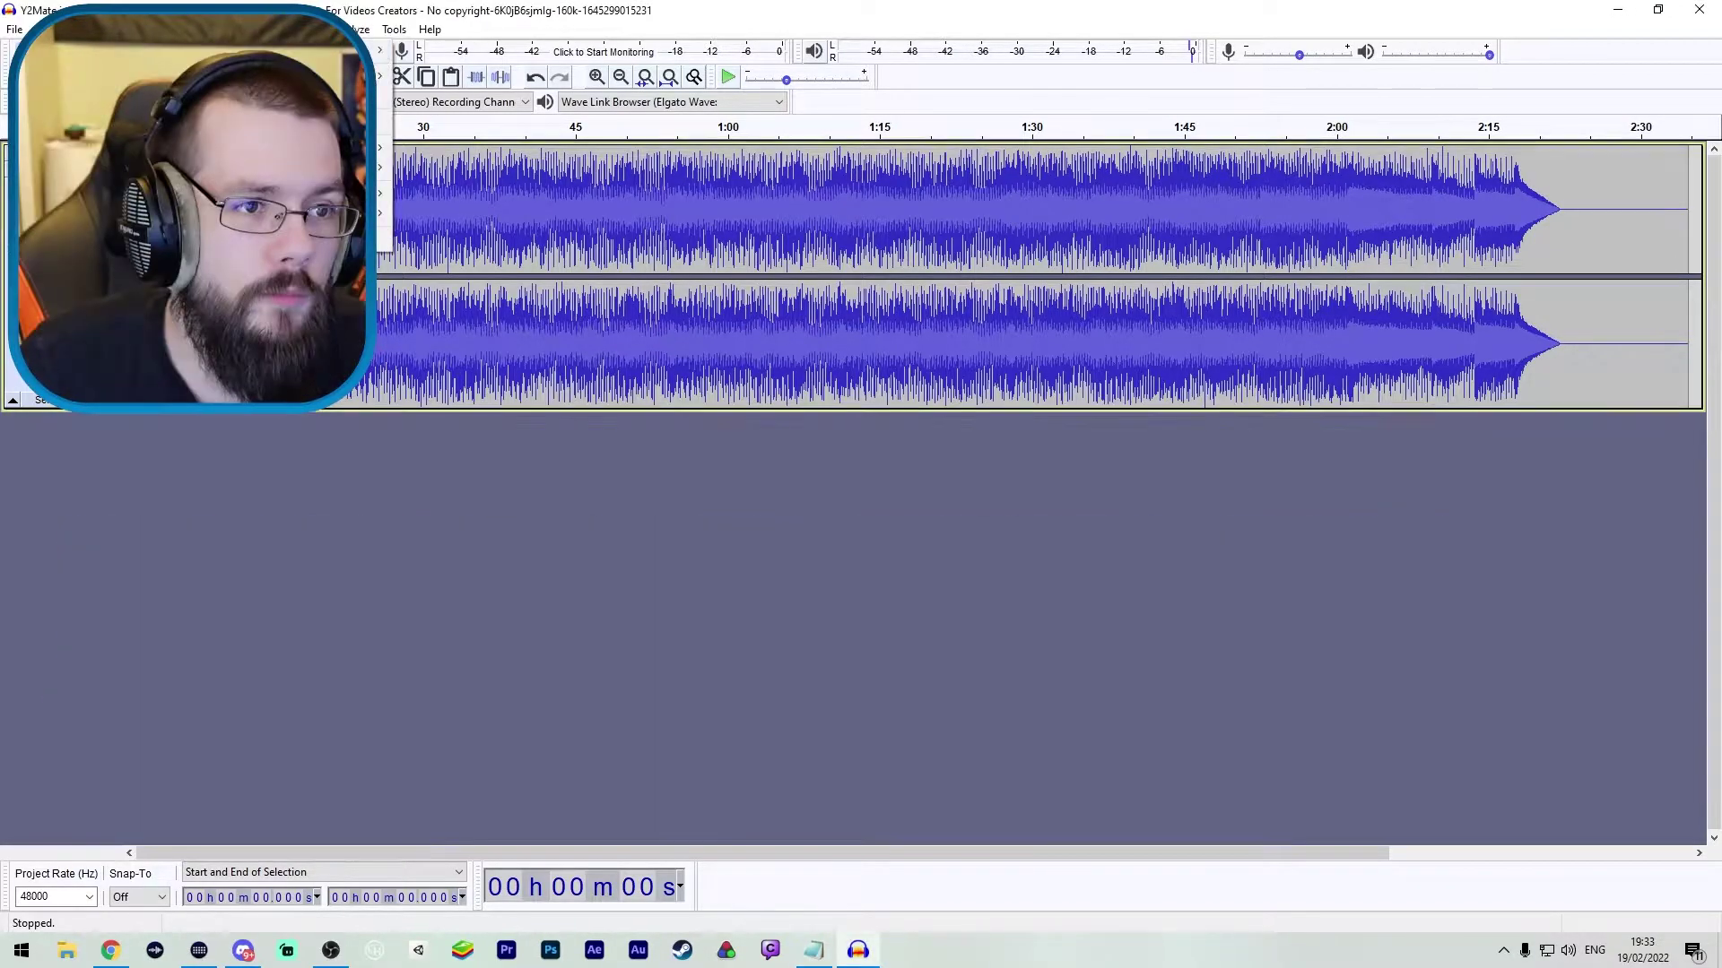
- Add a new stereo track and record about 13 seconds of the ad's opening lines into it
left_click(215, 29)
mouse_move(341, 50)
left_click(448, 70)
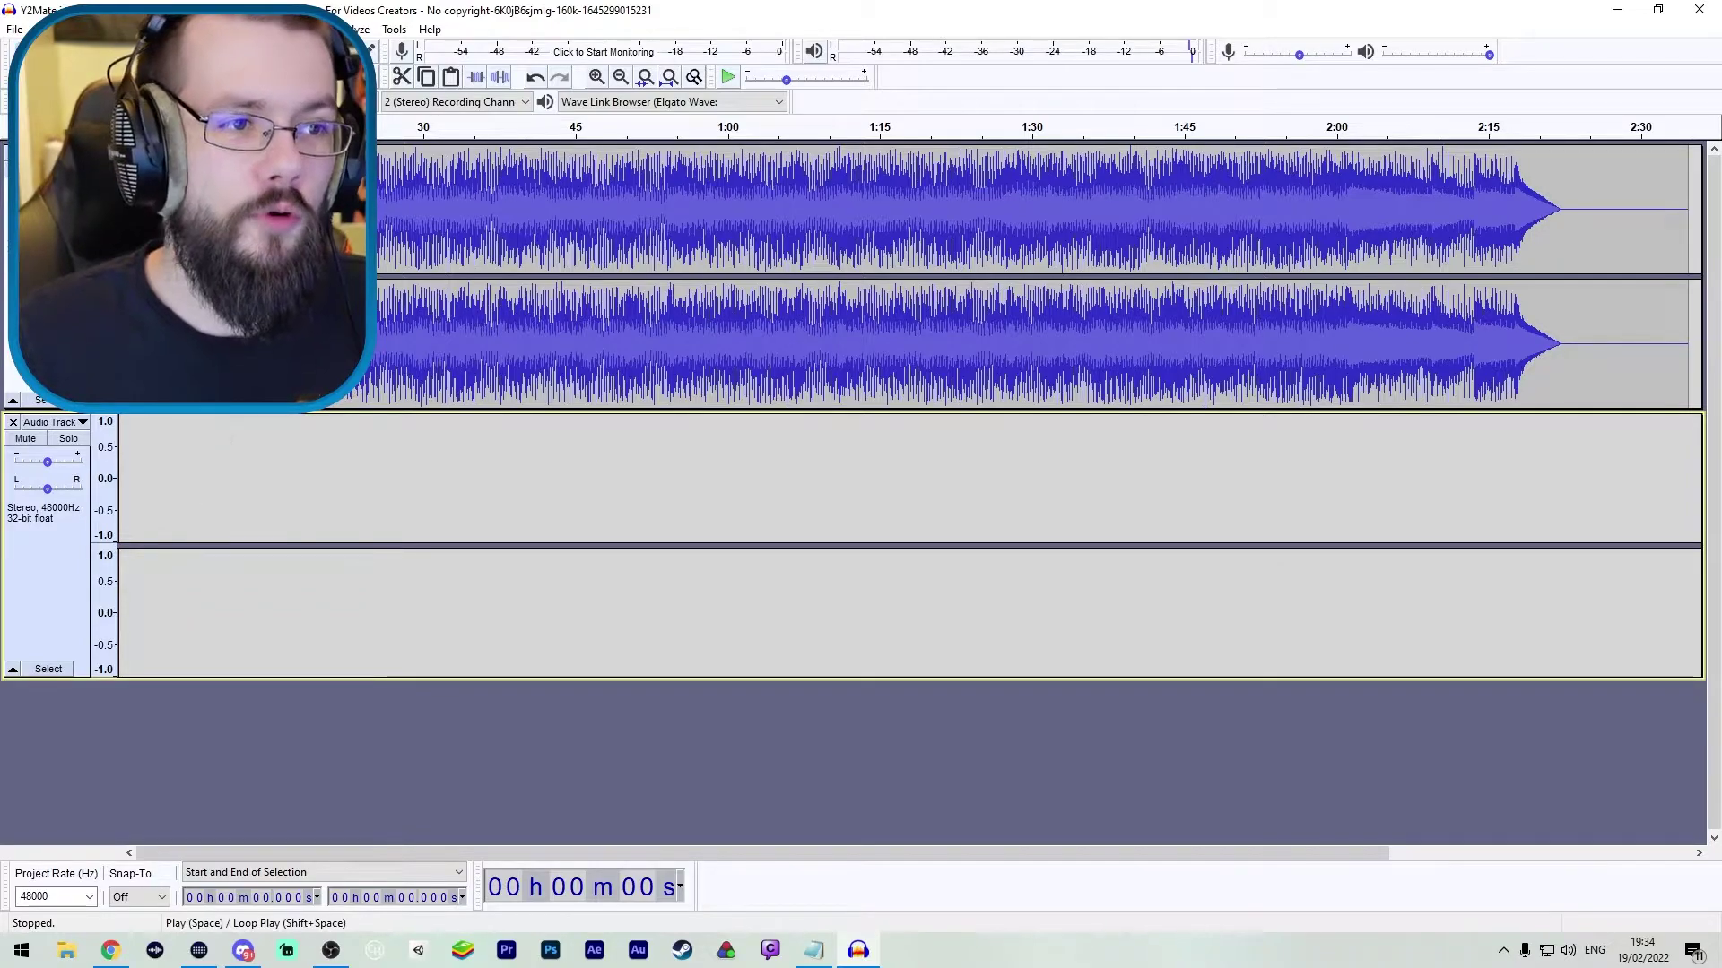
key("r")
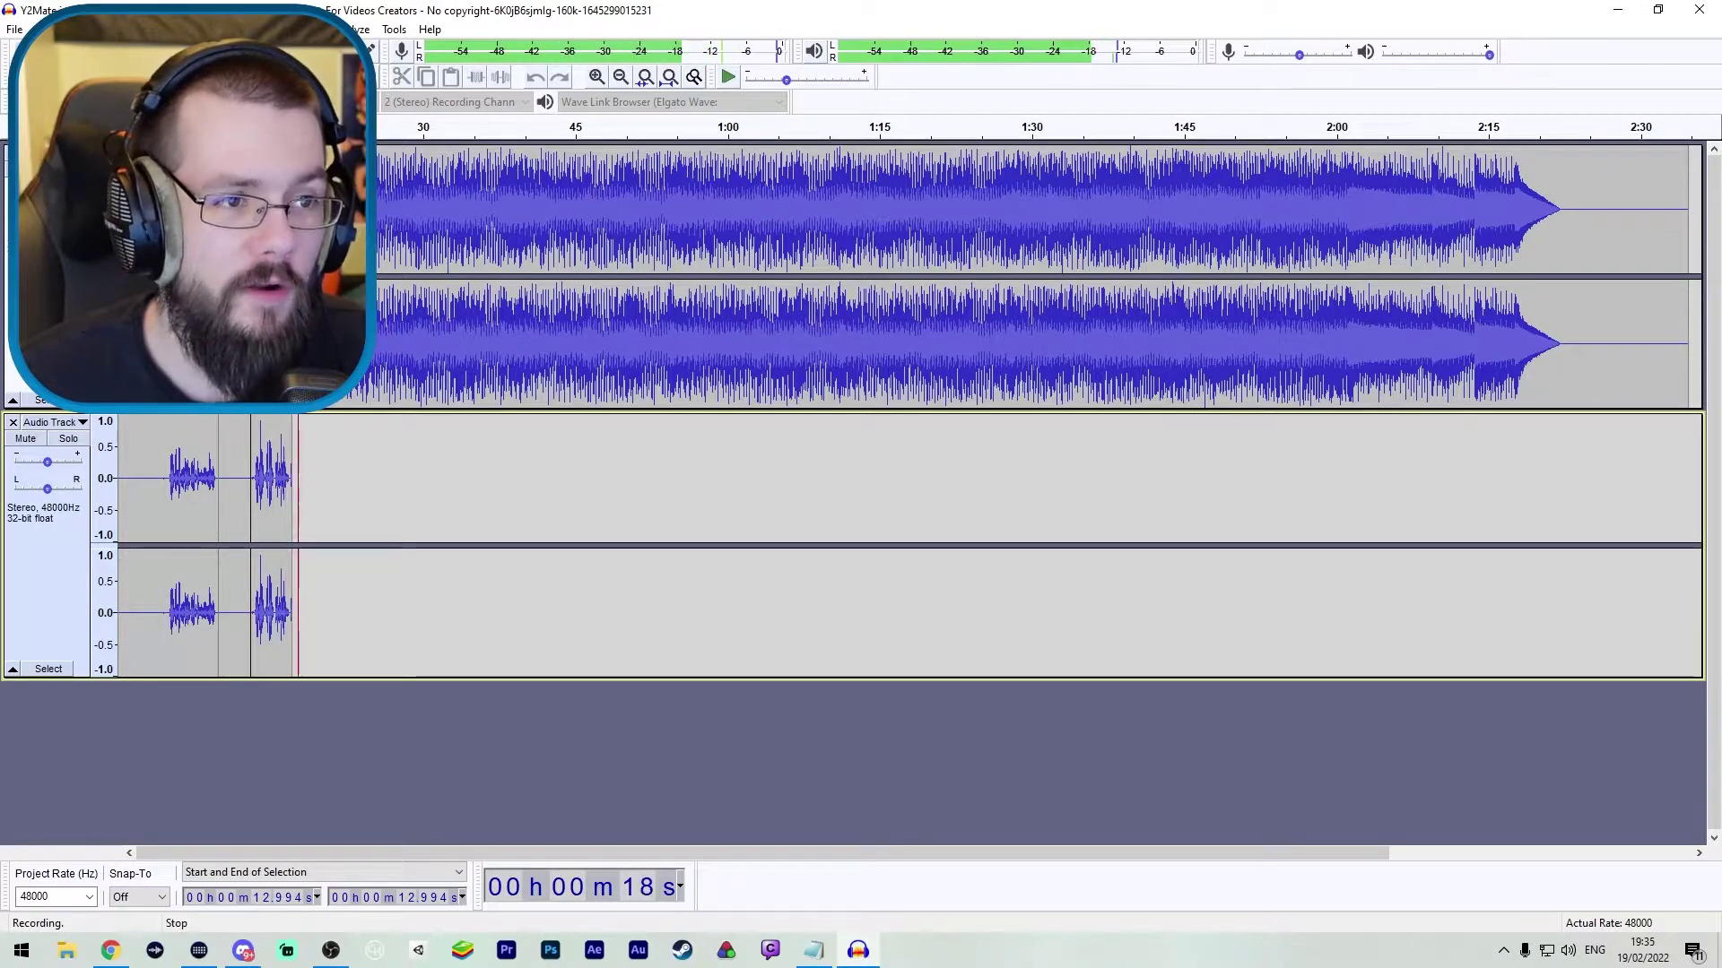
key("space")
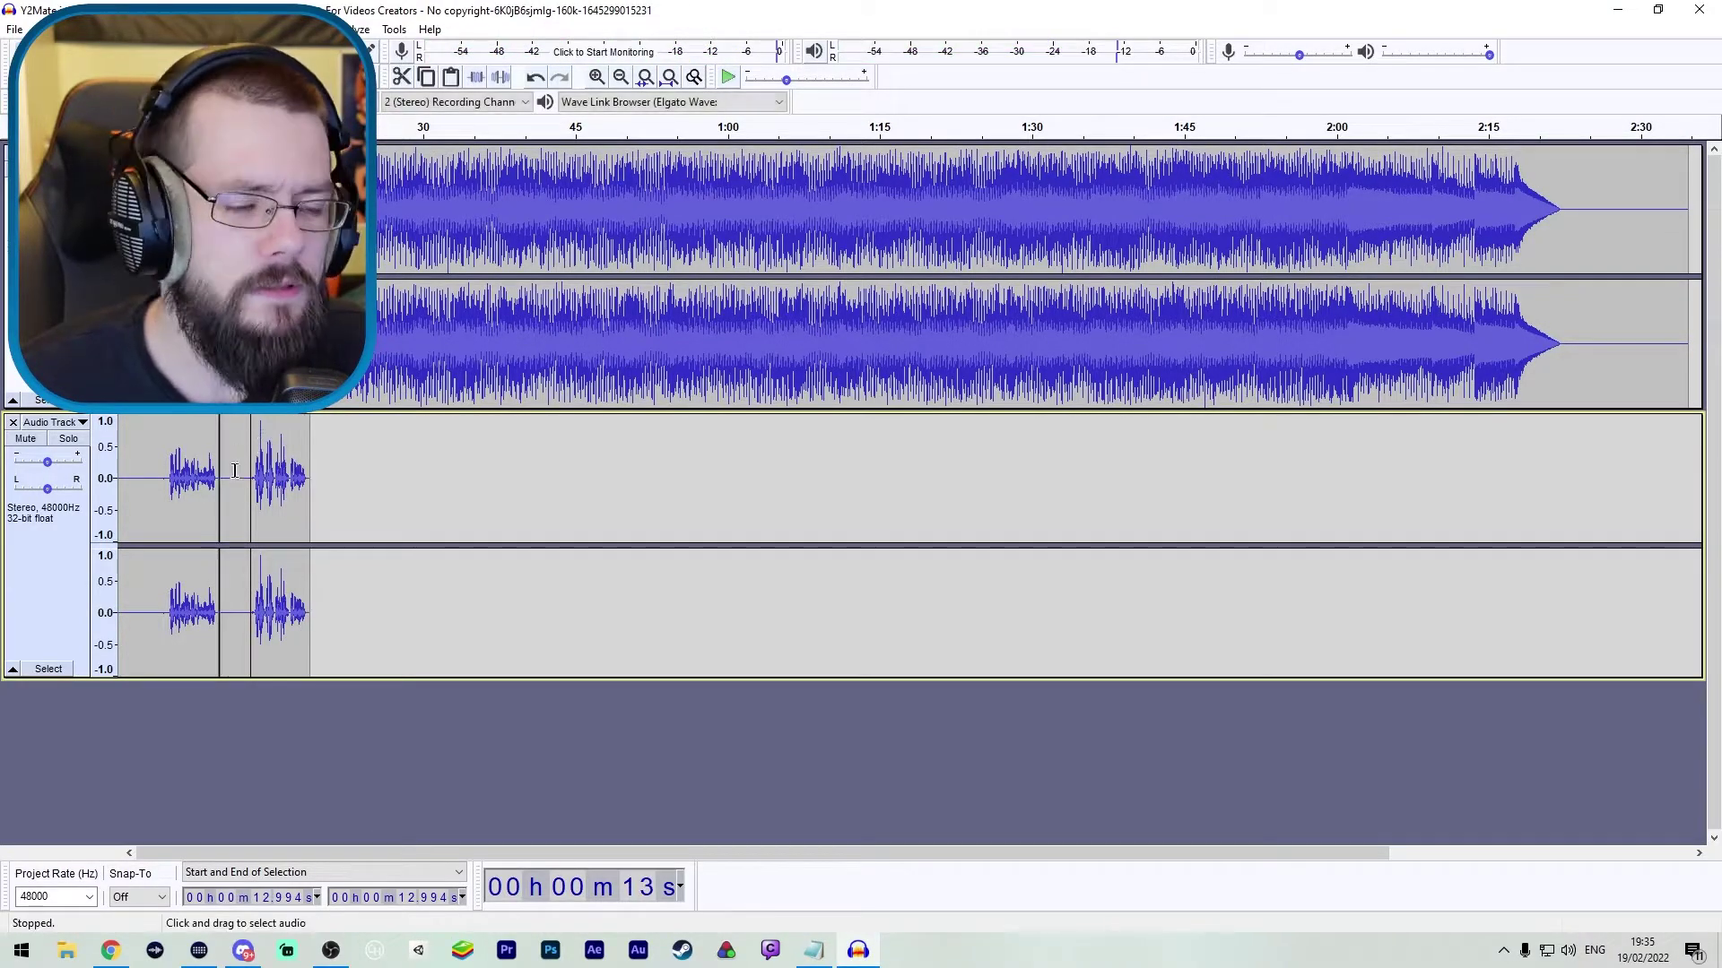
- Zoom in and record a short additional take from the end of the voice clip
left_click(242, 487)
key("ctrl+1")
key("ctrl+1")
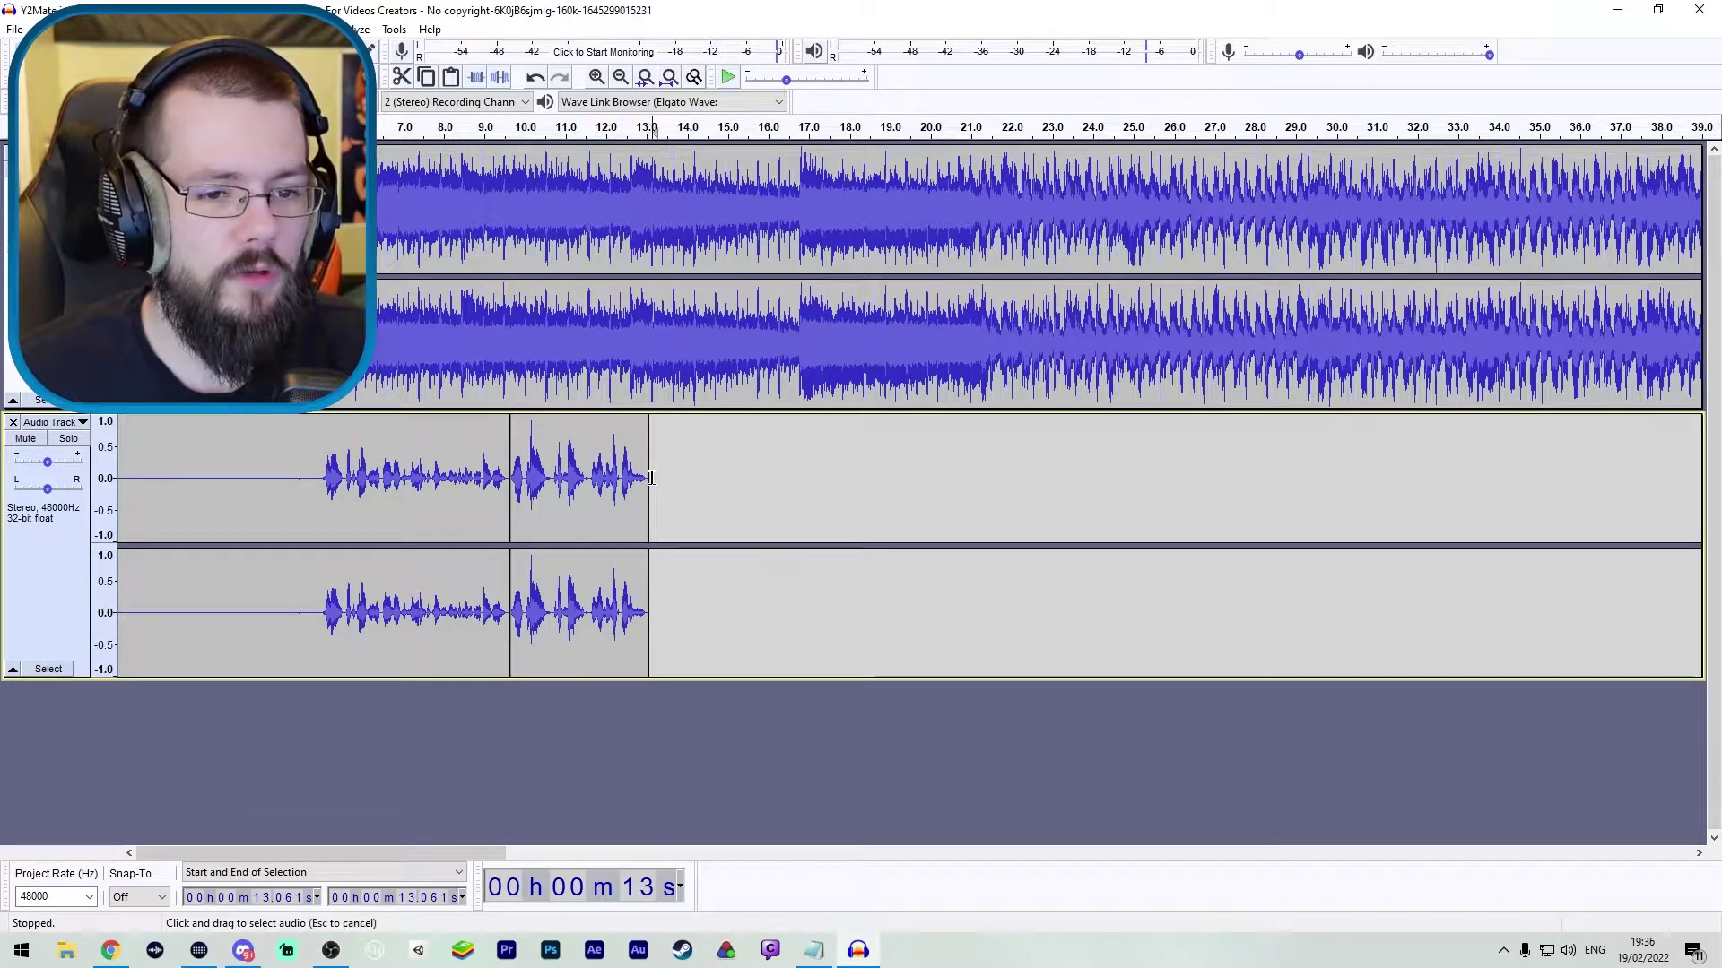
left_click(332, 69)
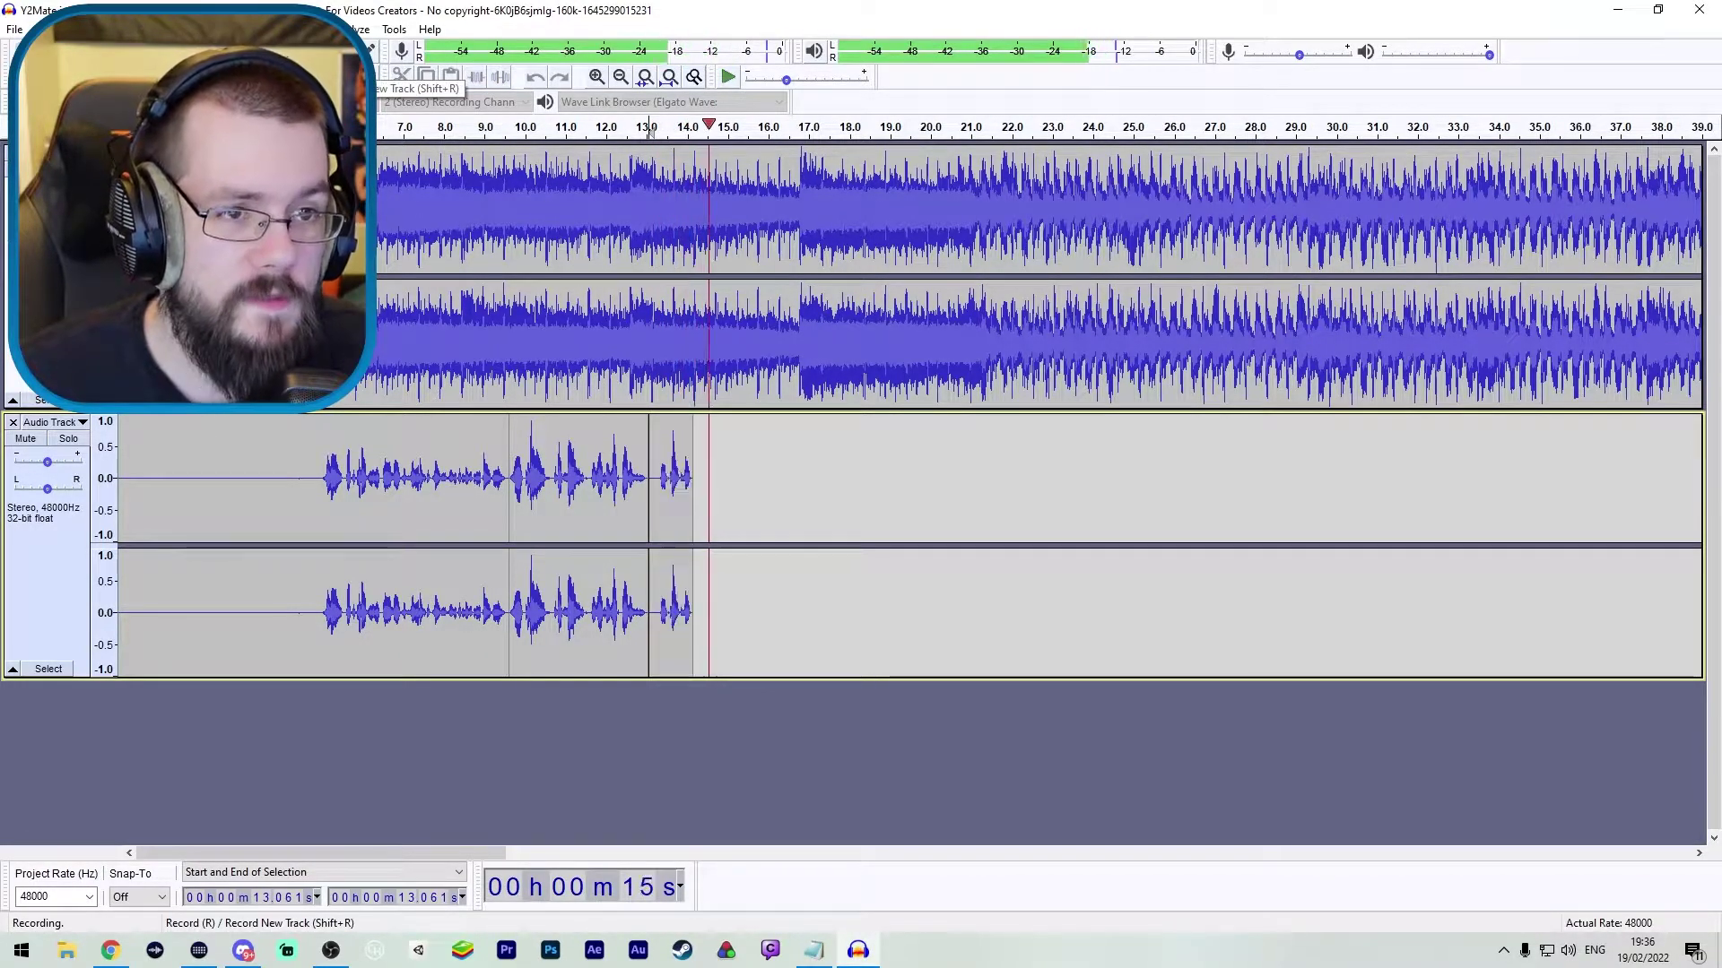
key("space")
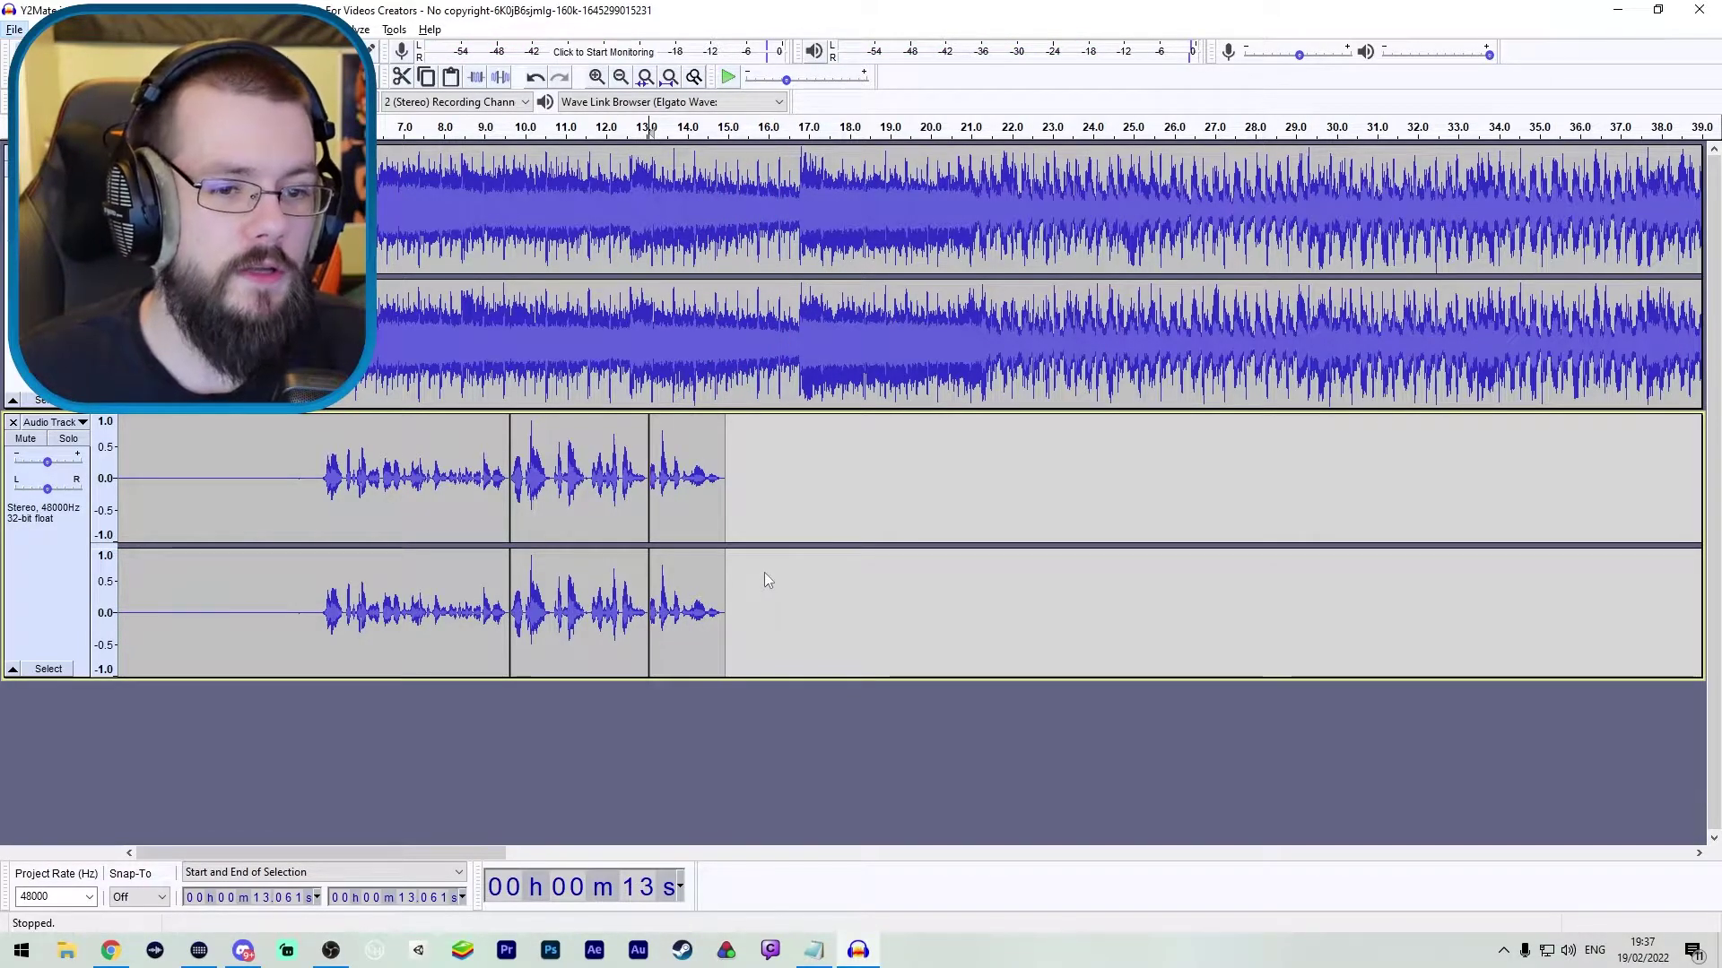
- Record the next line from 14.939 s, undoing and redoing the flawed take, reaching about 18.6 s
scroll(749, 576, "right", 5)
scroll(583, 577, "left", 5)
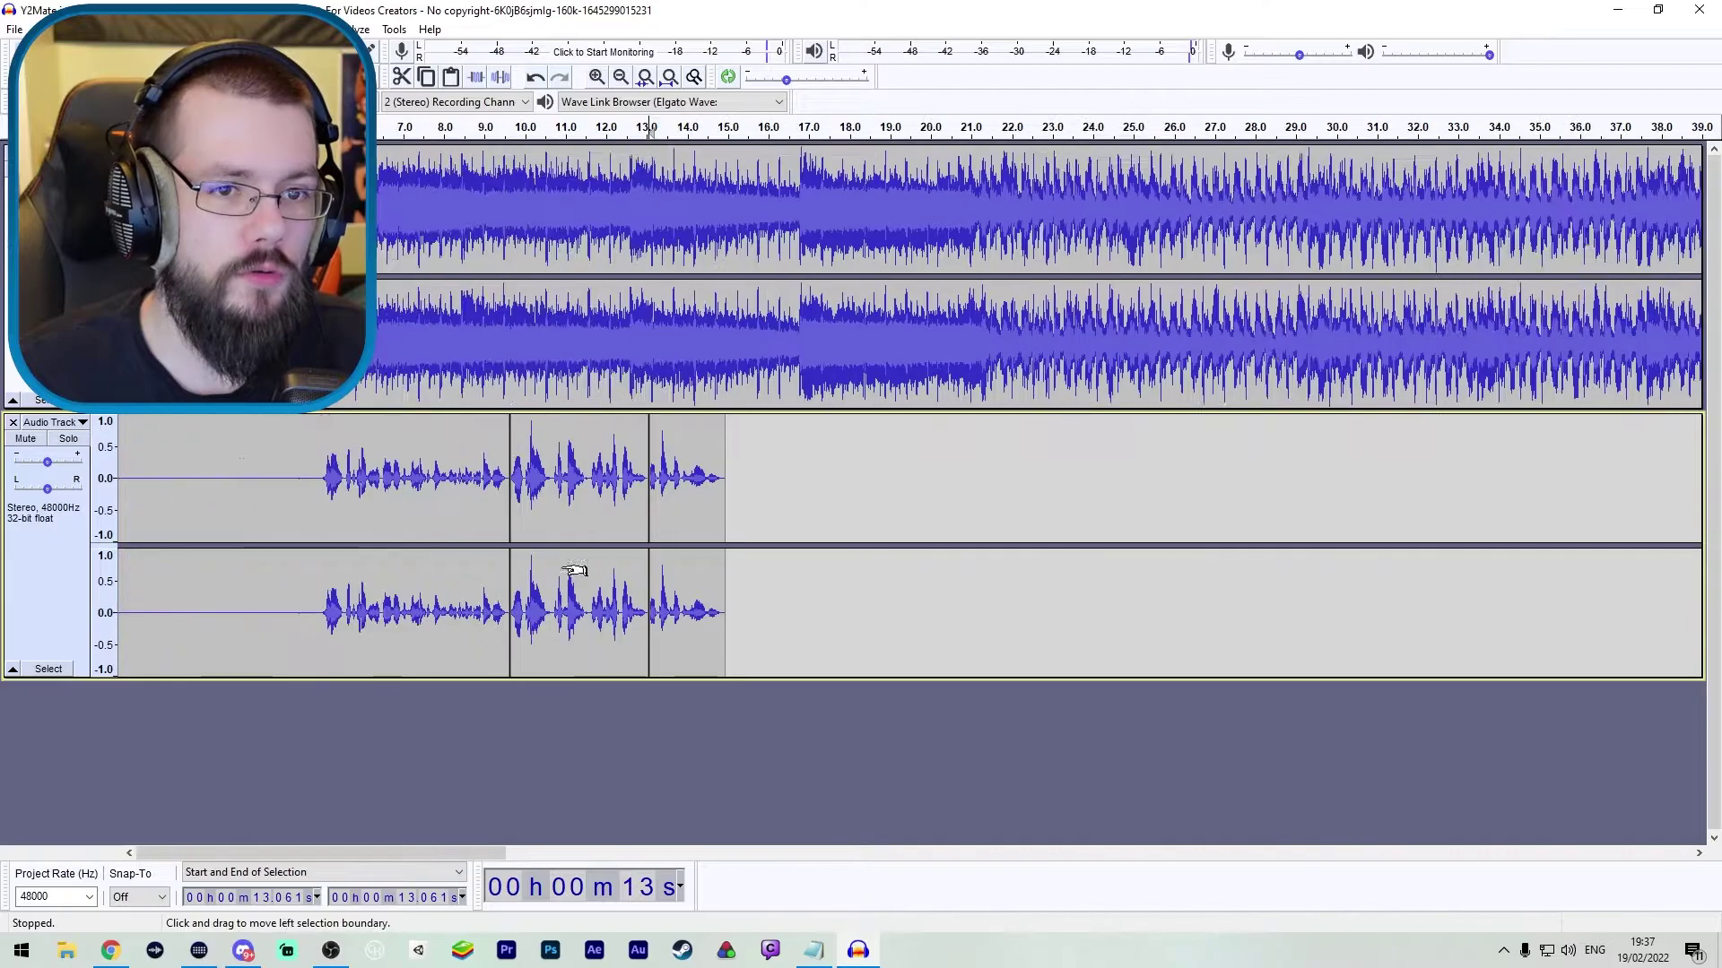
left_click(596, 77)
left_click(620, 77)
left_click(620, 77)
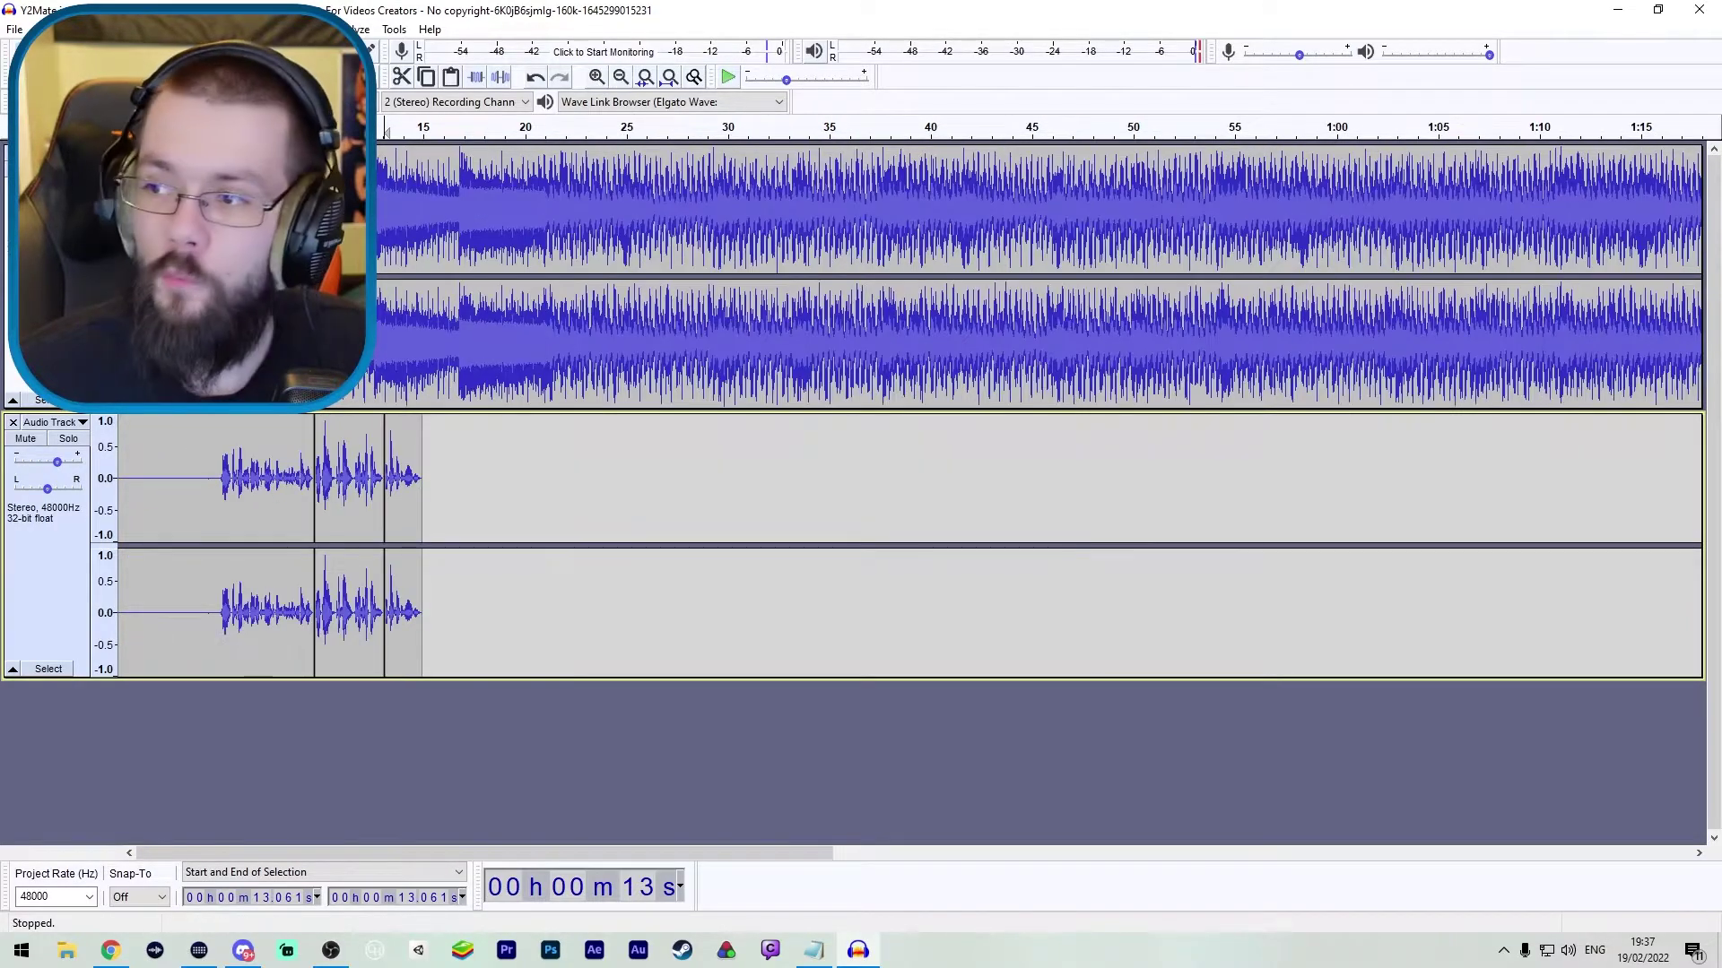
left_click(423, 130)
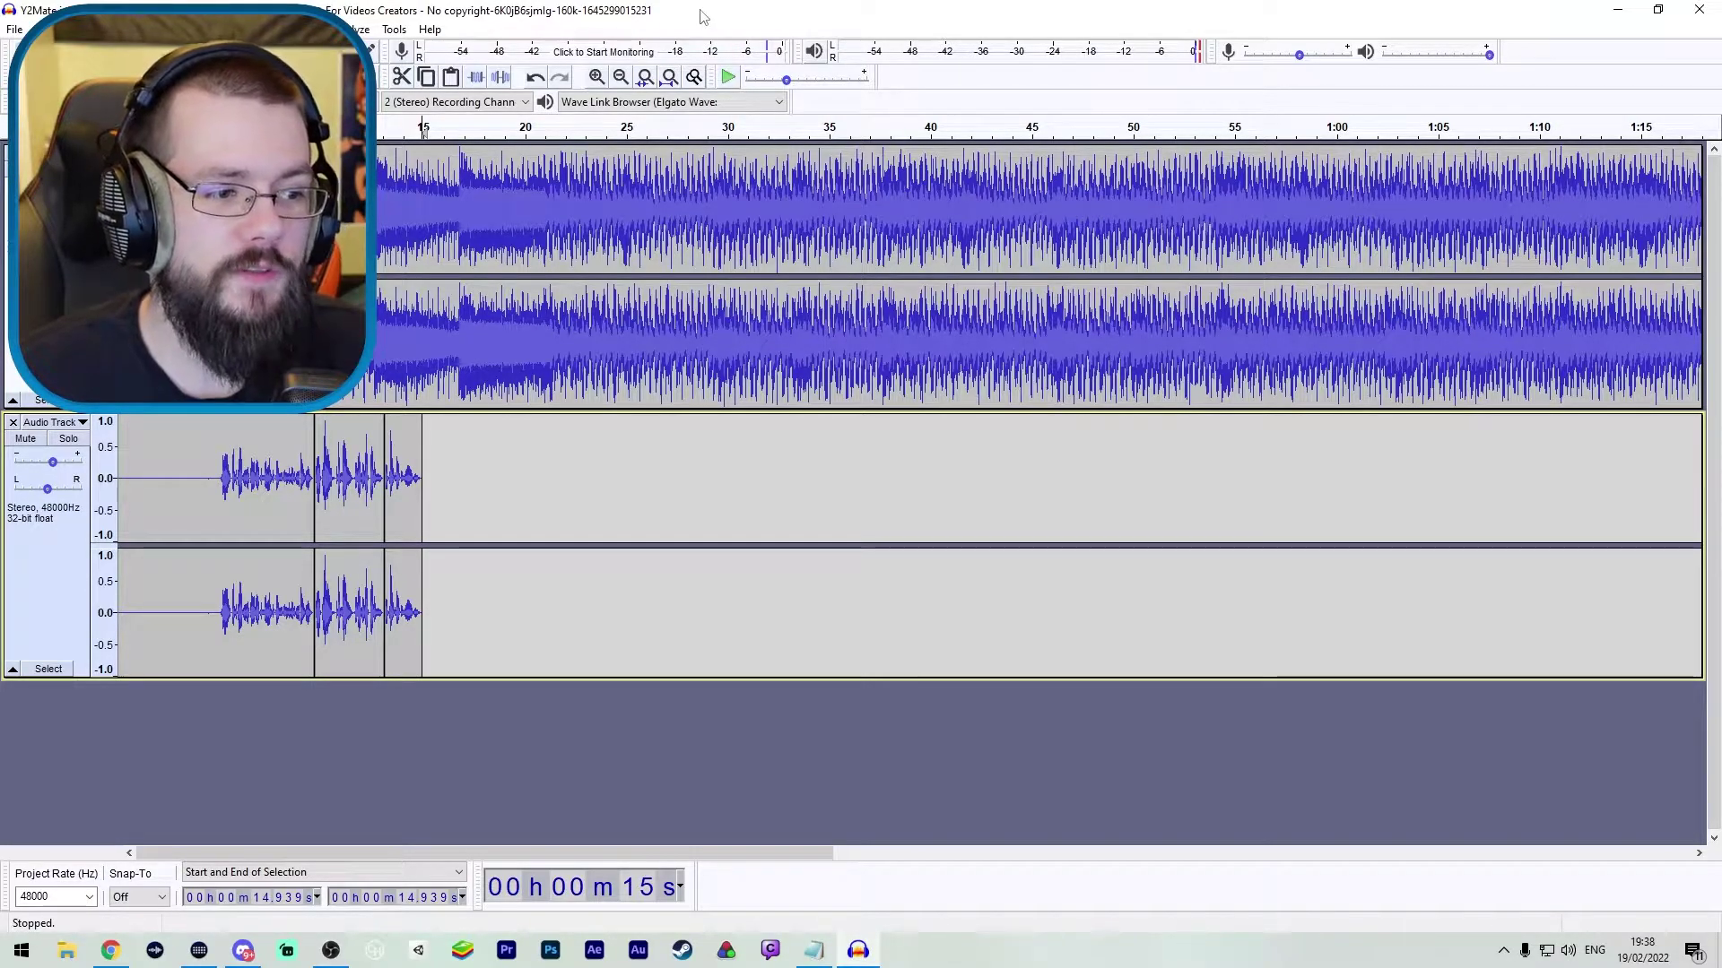
key("r")
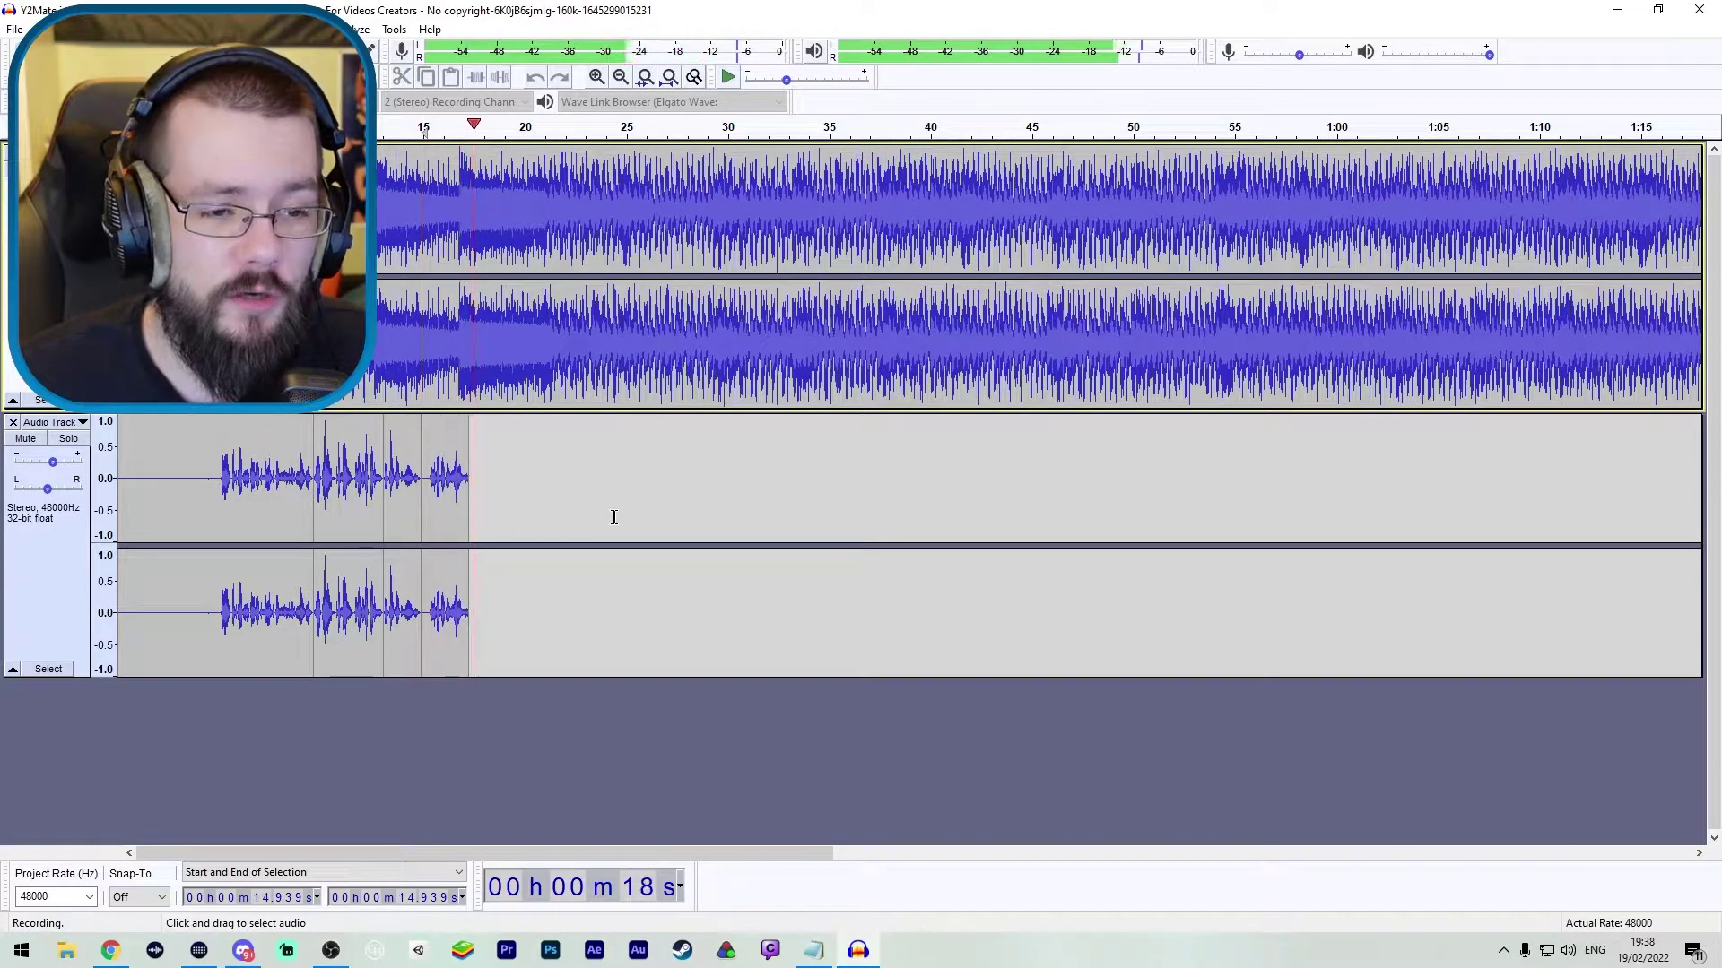
key("space")
key("ctrl+z")
key("r")
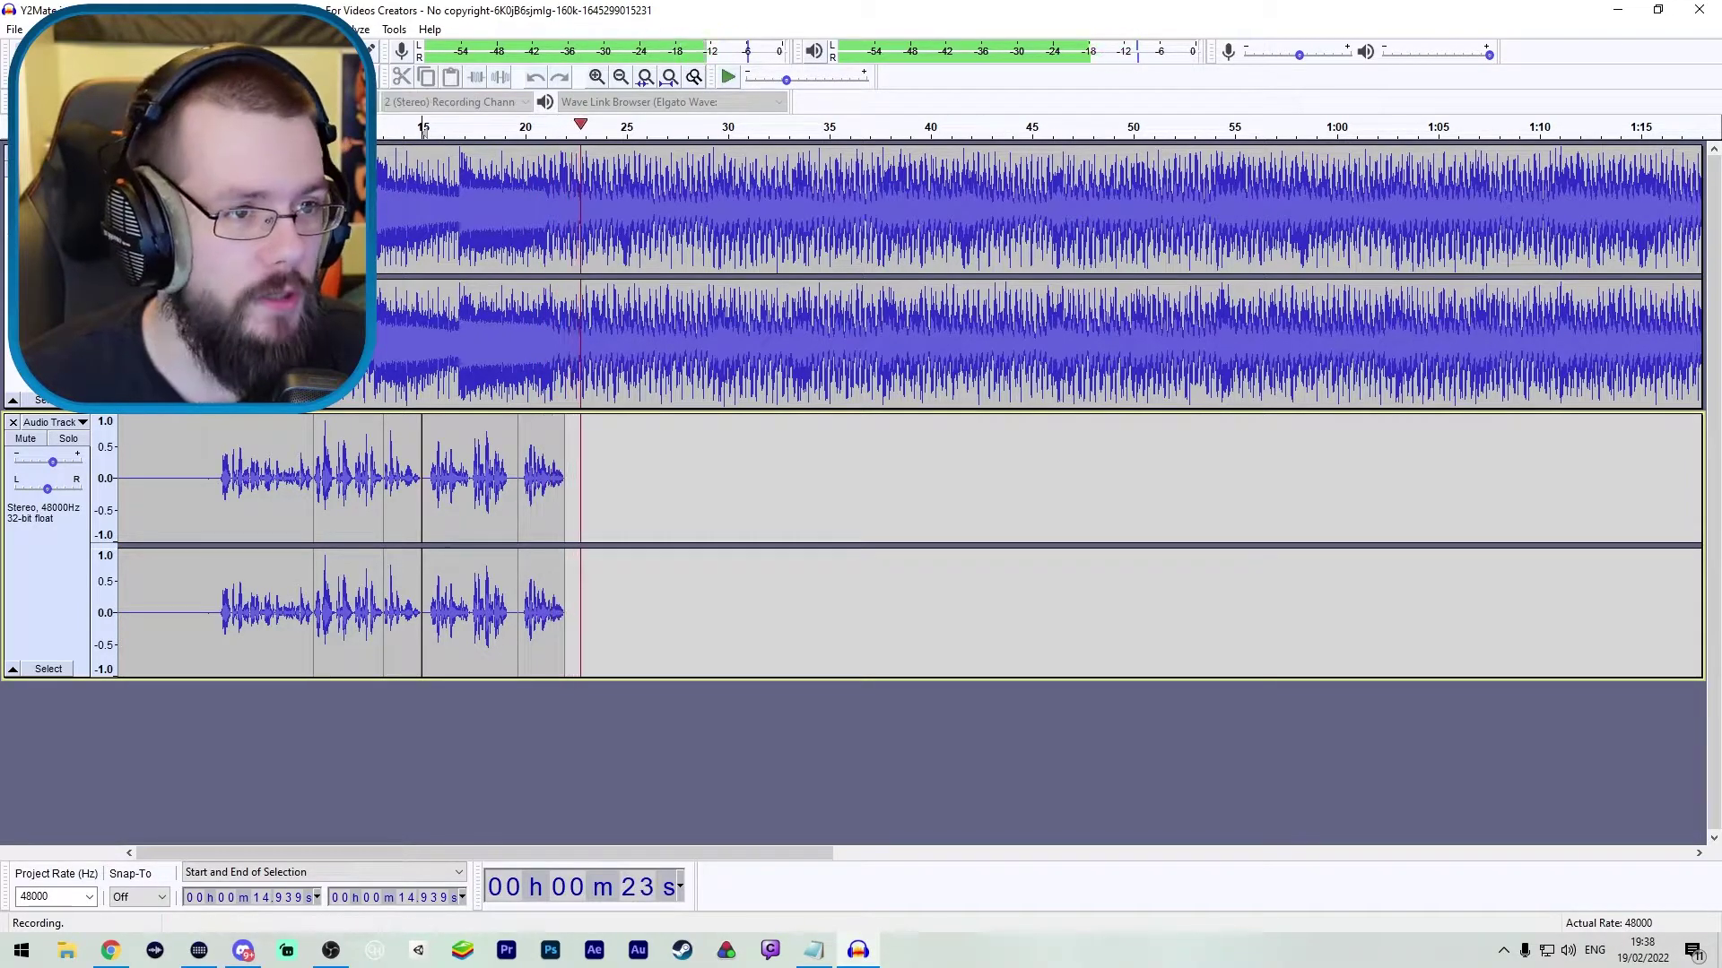
key("space")
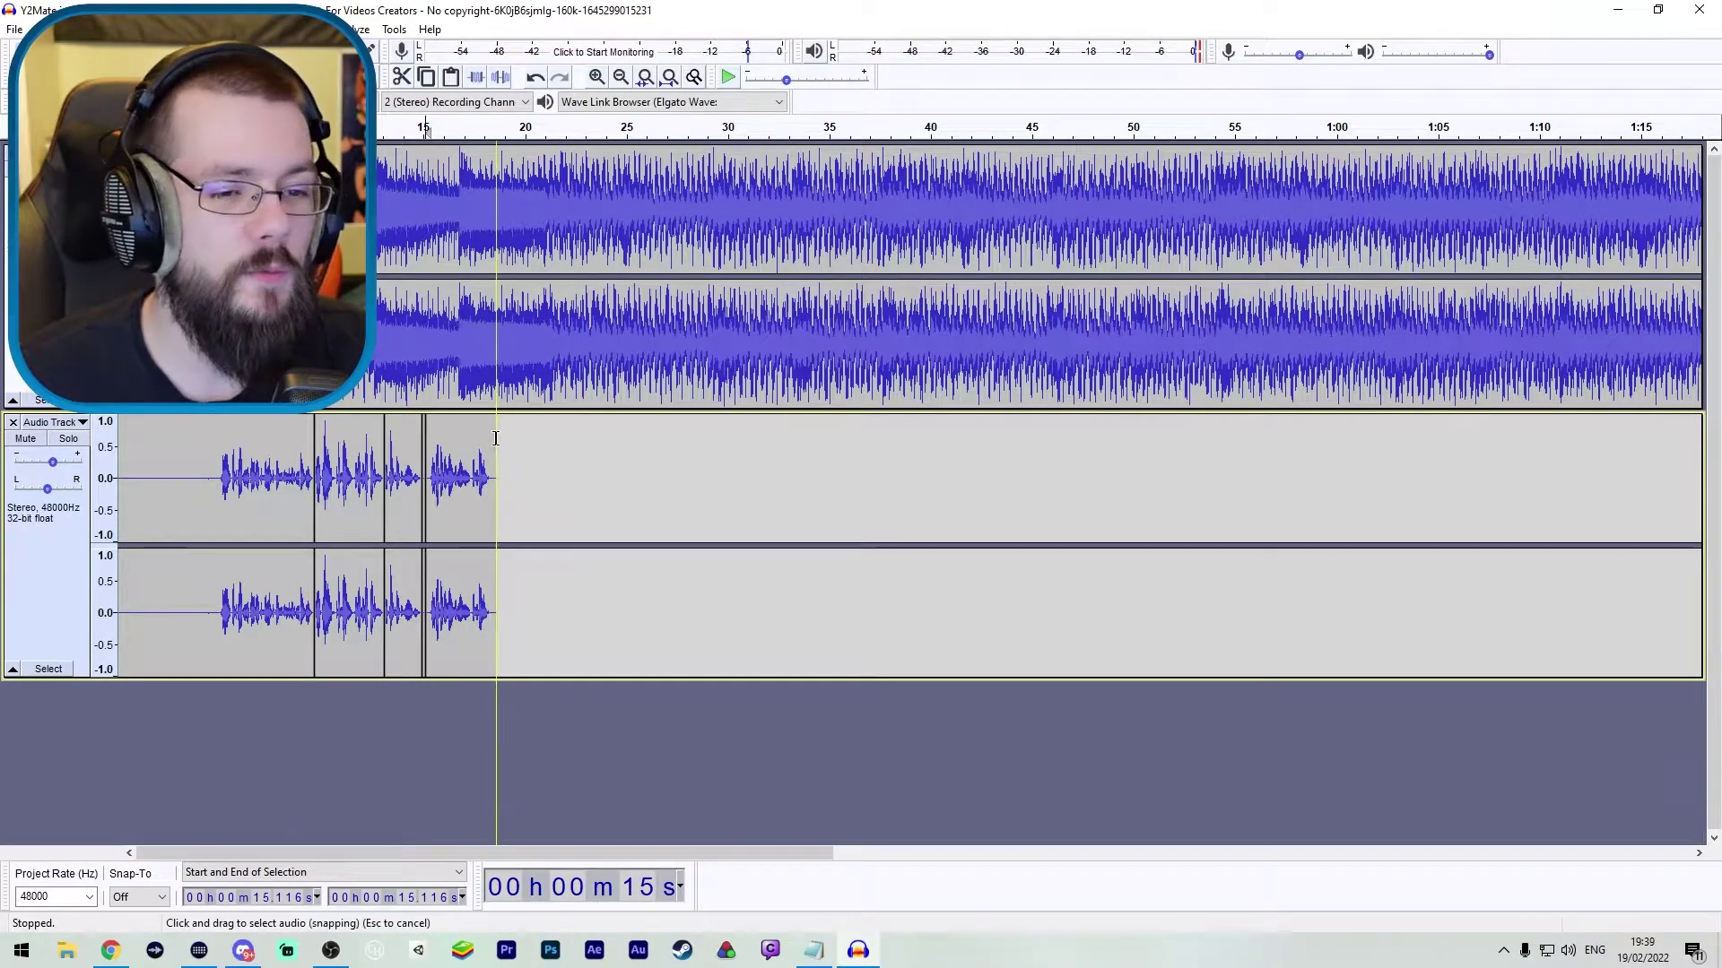
- Record the next voiceover line starting from the last clip's end
left_click(496, 440)
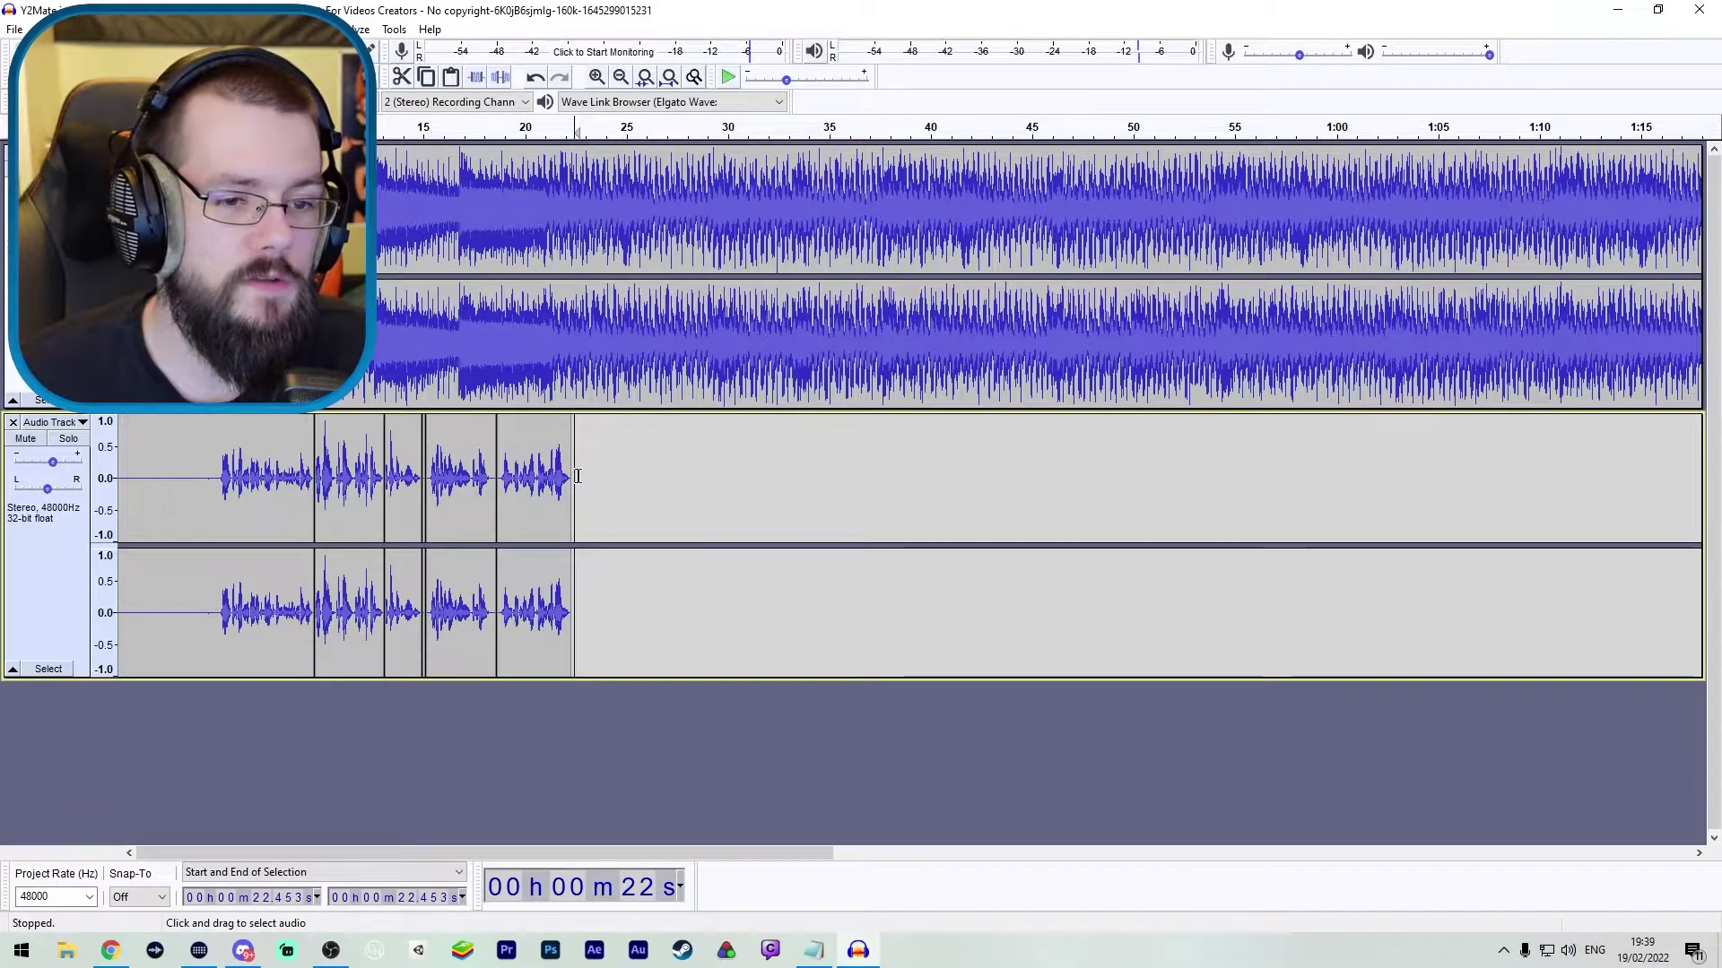
key("r")
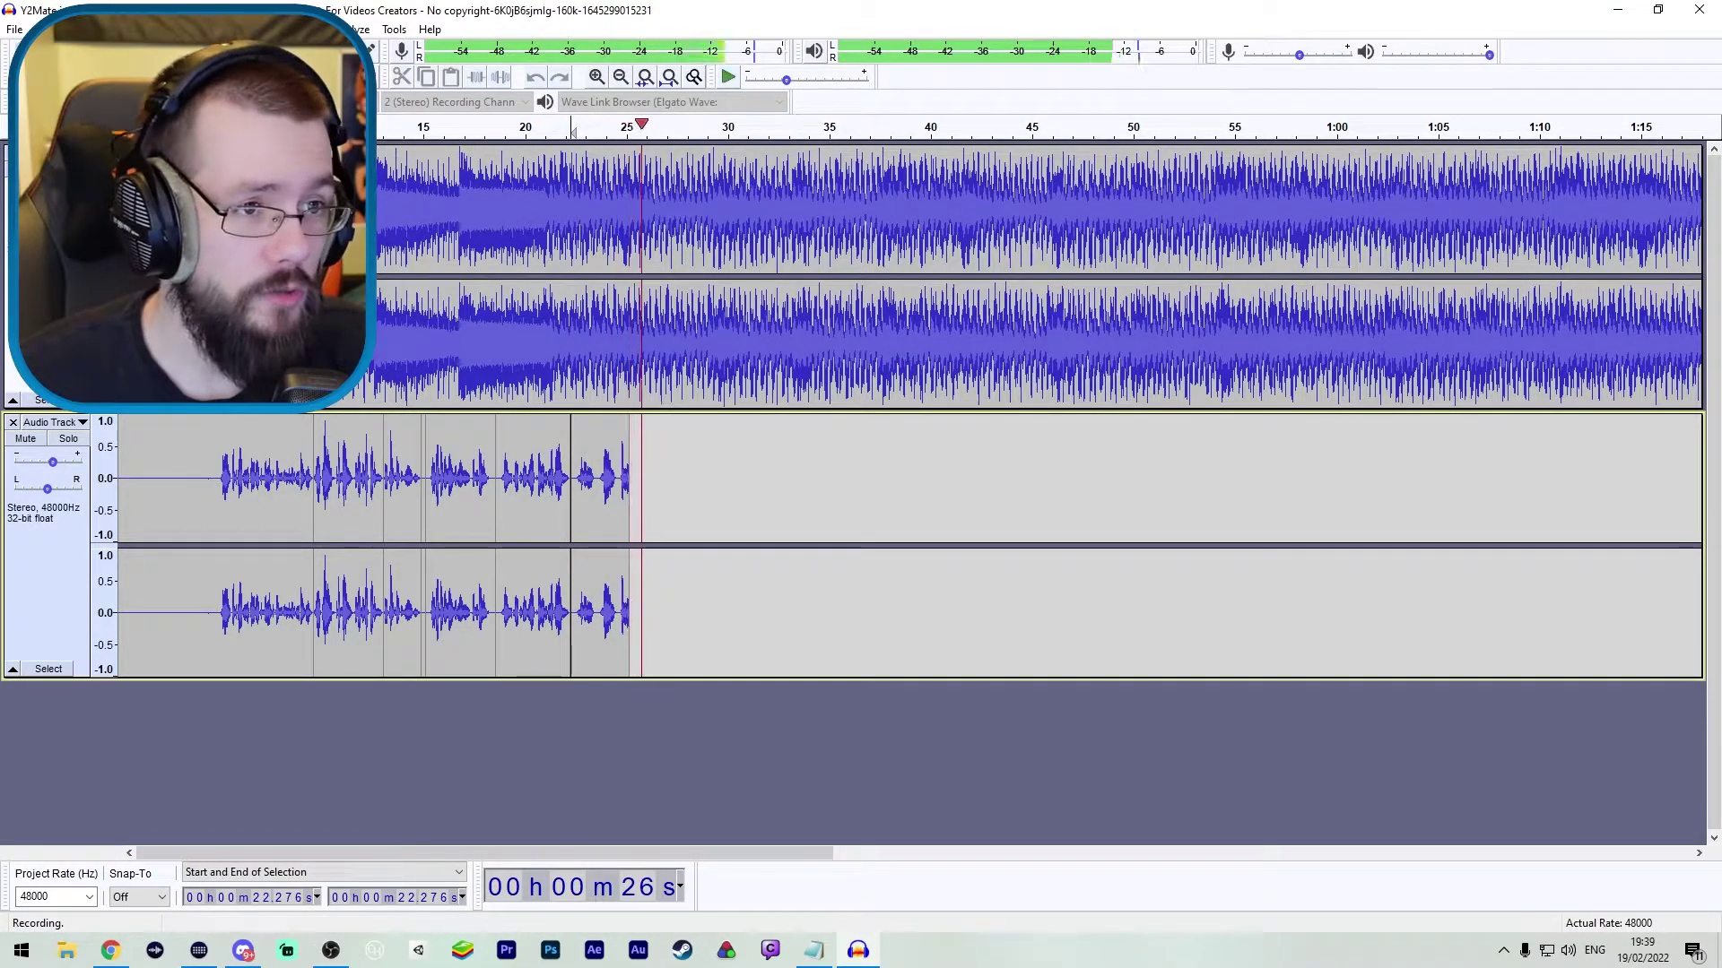
key("space")
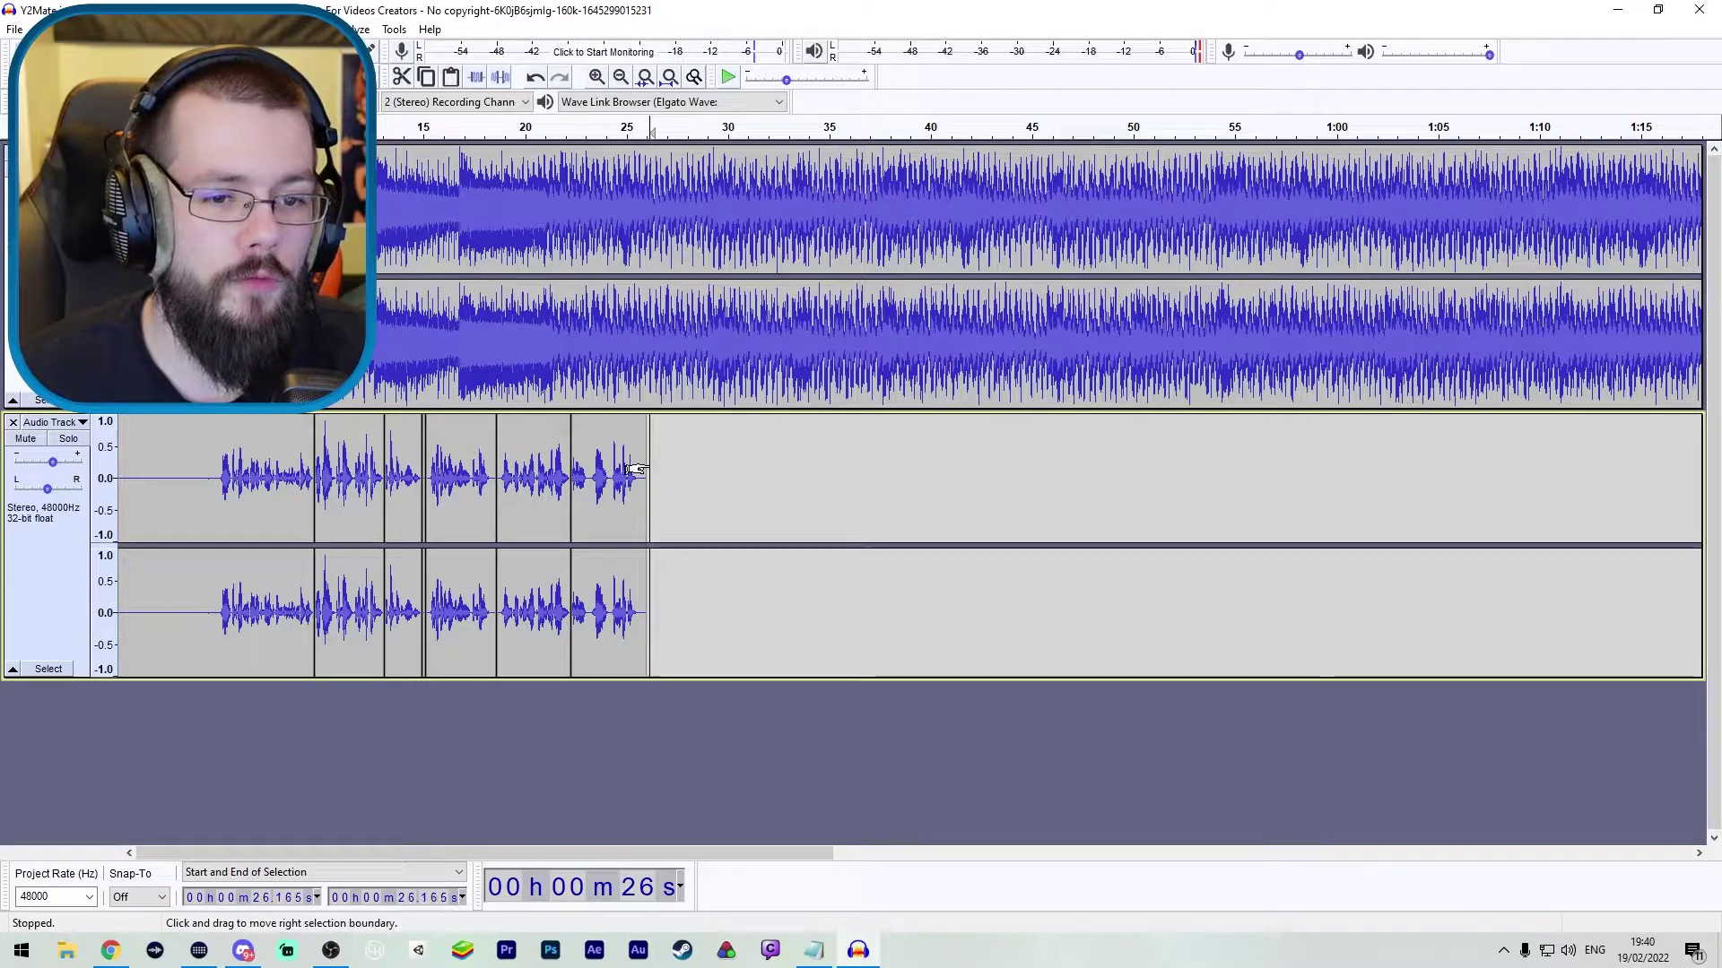
- Record another line, discarding the too-short take and recording it again
key("r")
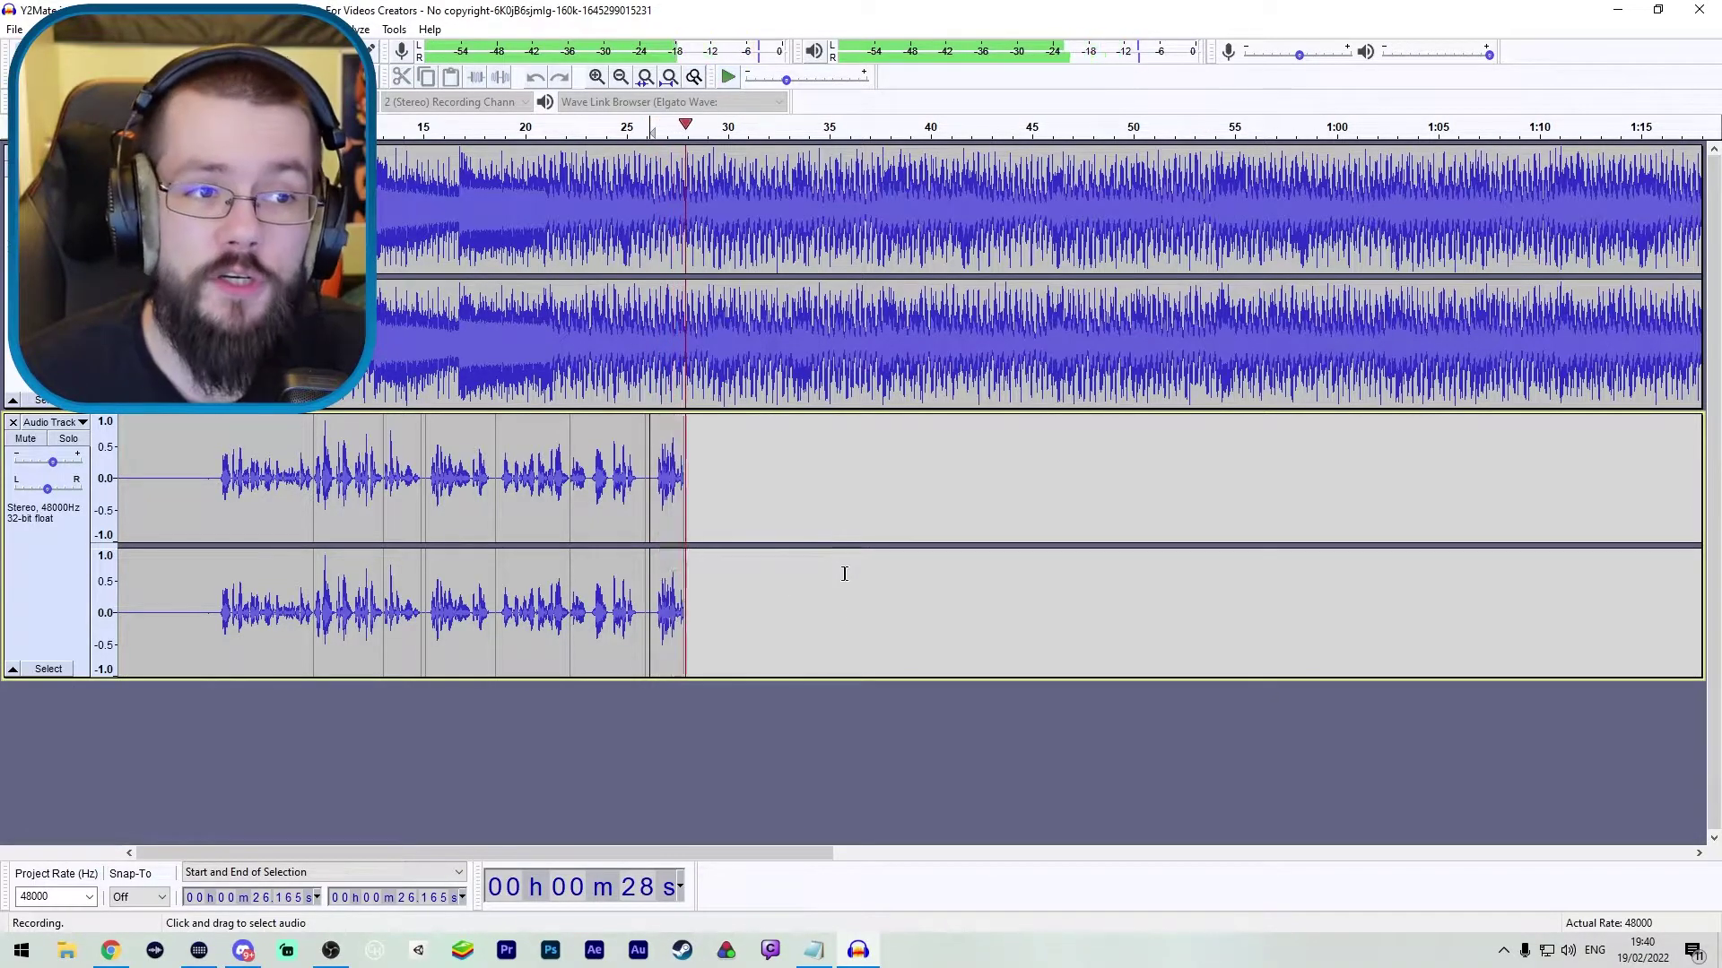
key("space")
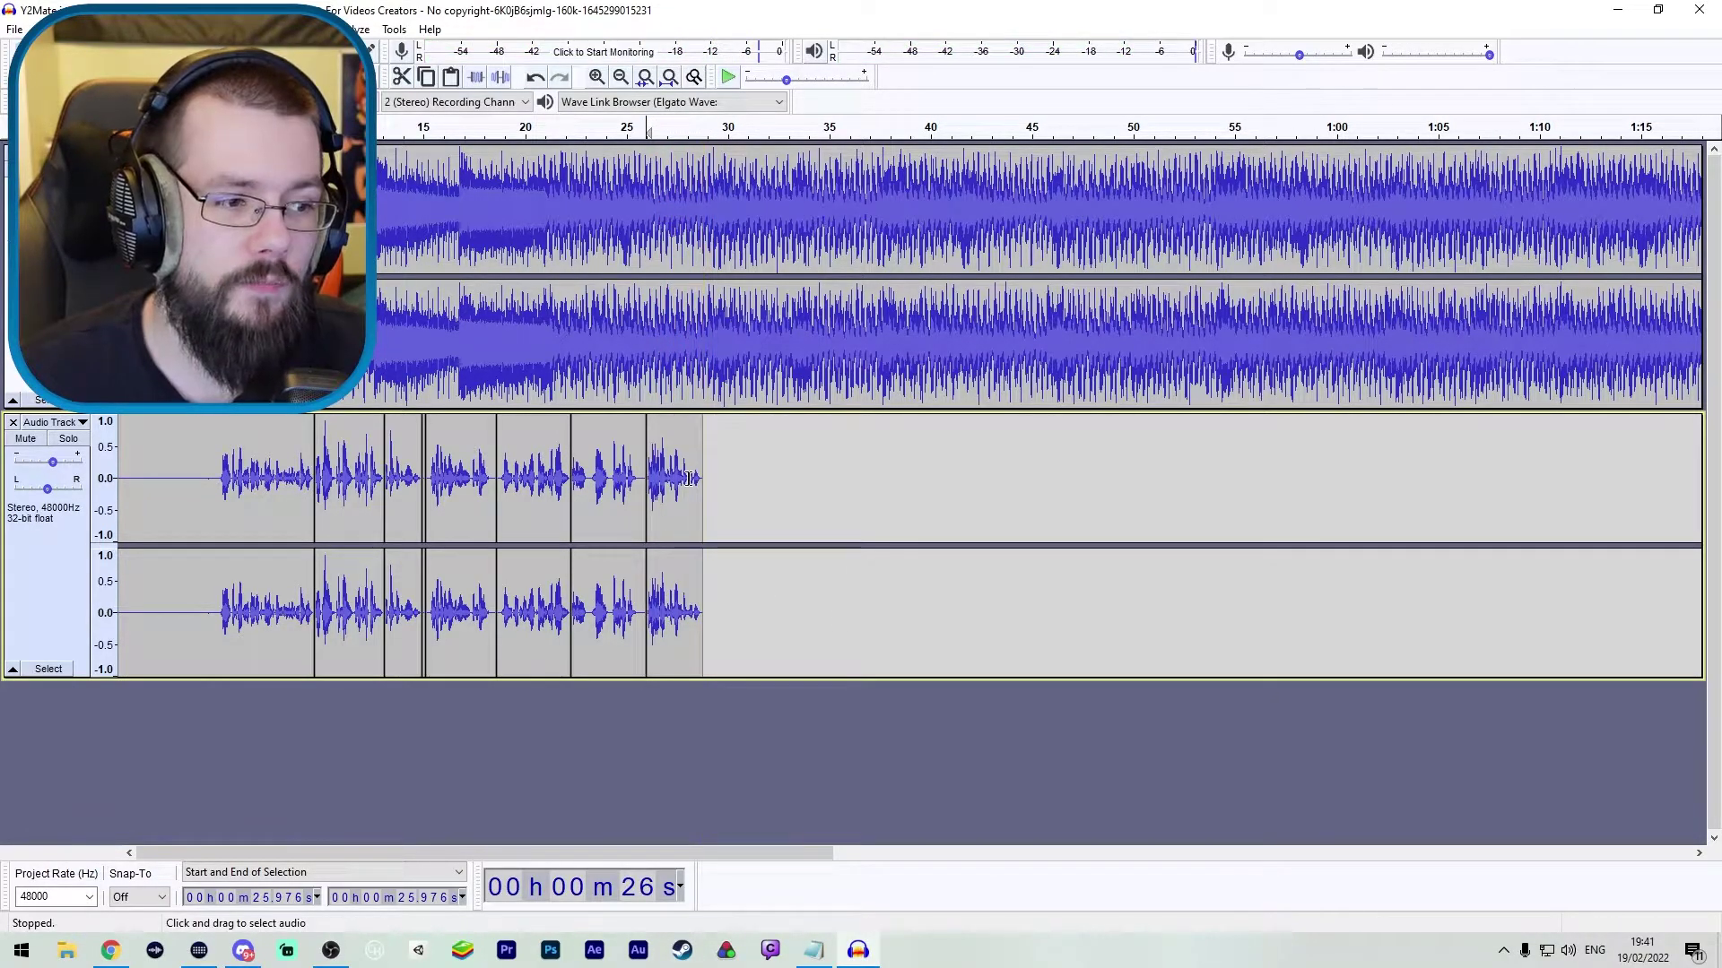
key("ctrl+z")
key("r")
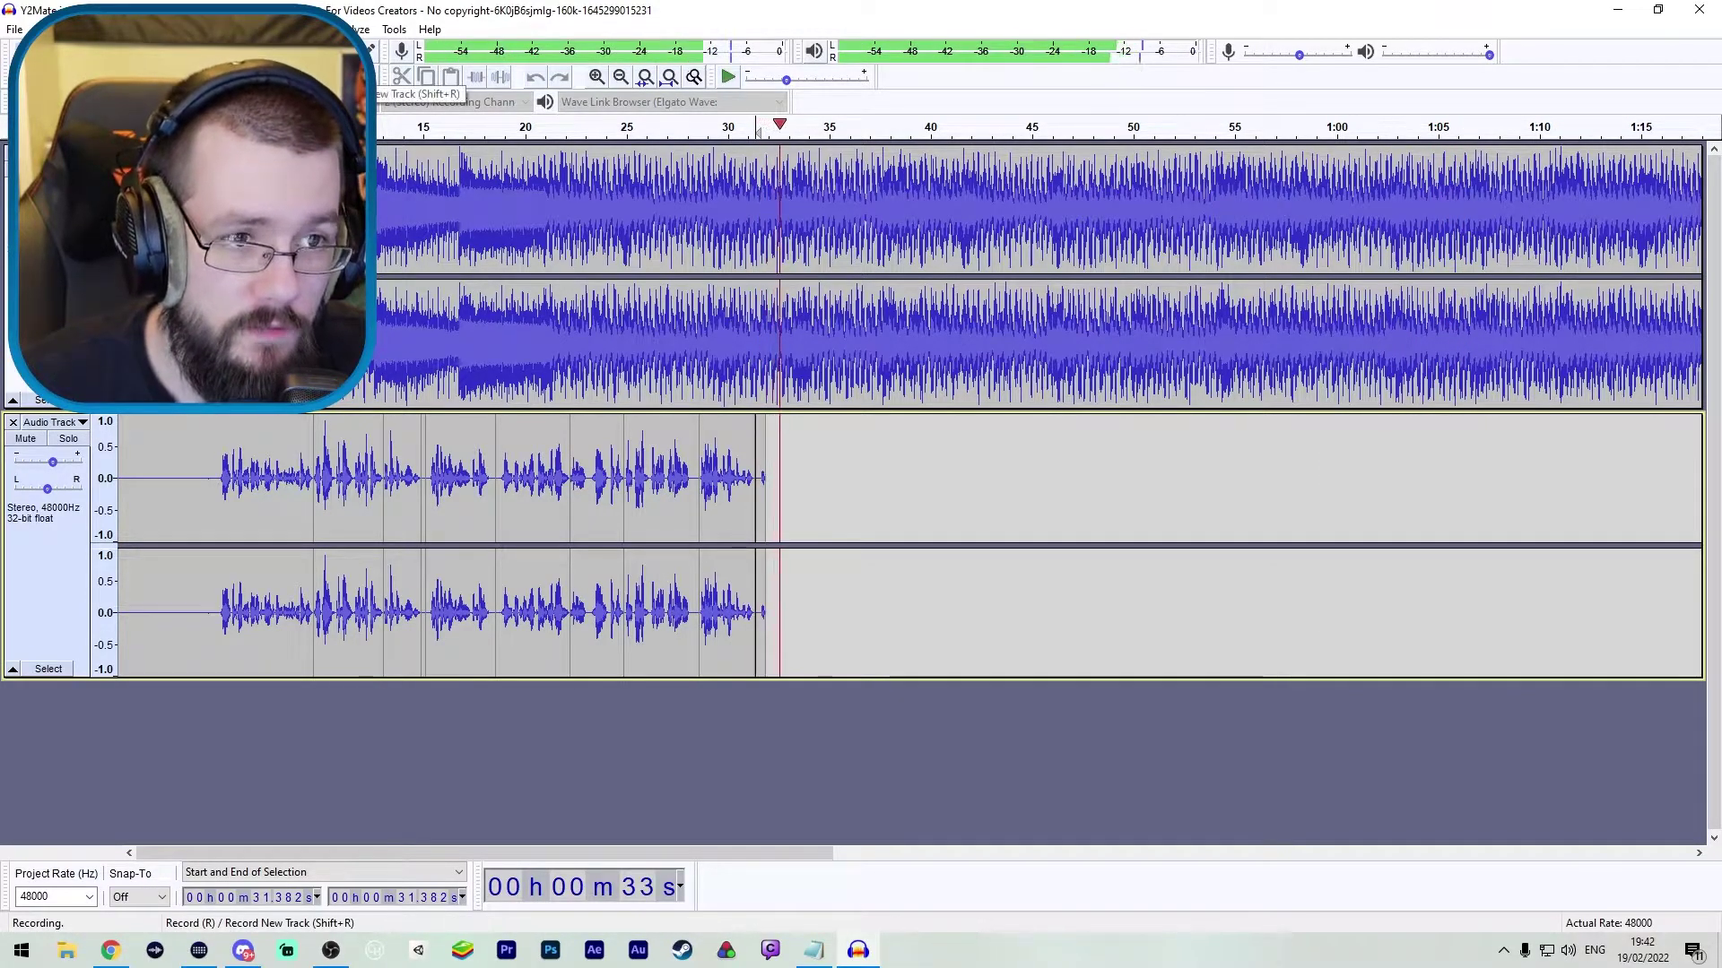
key("space")
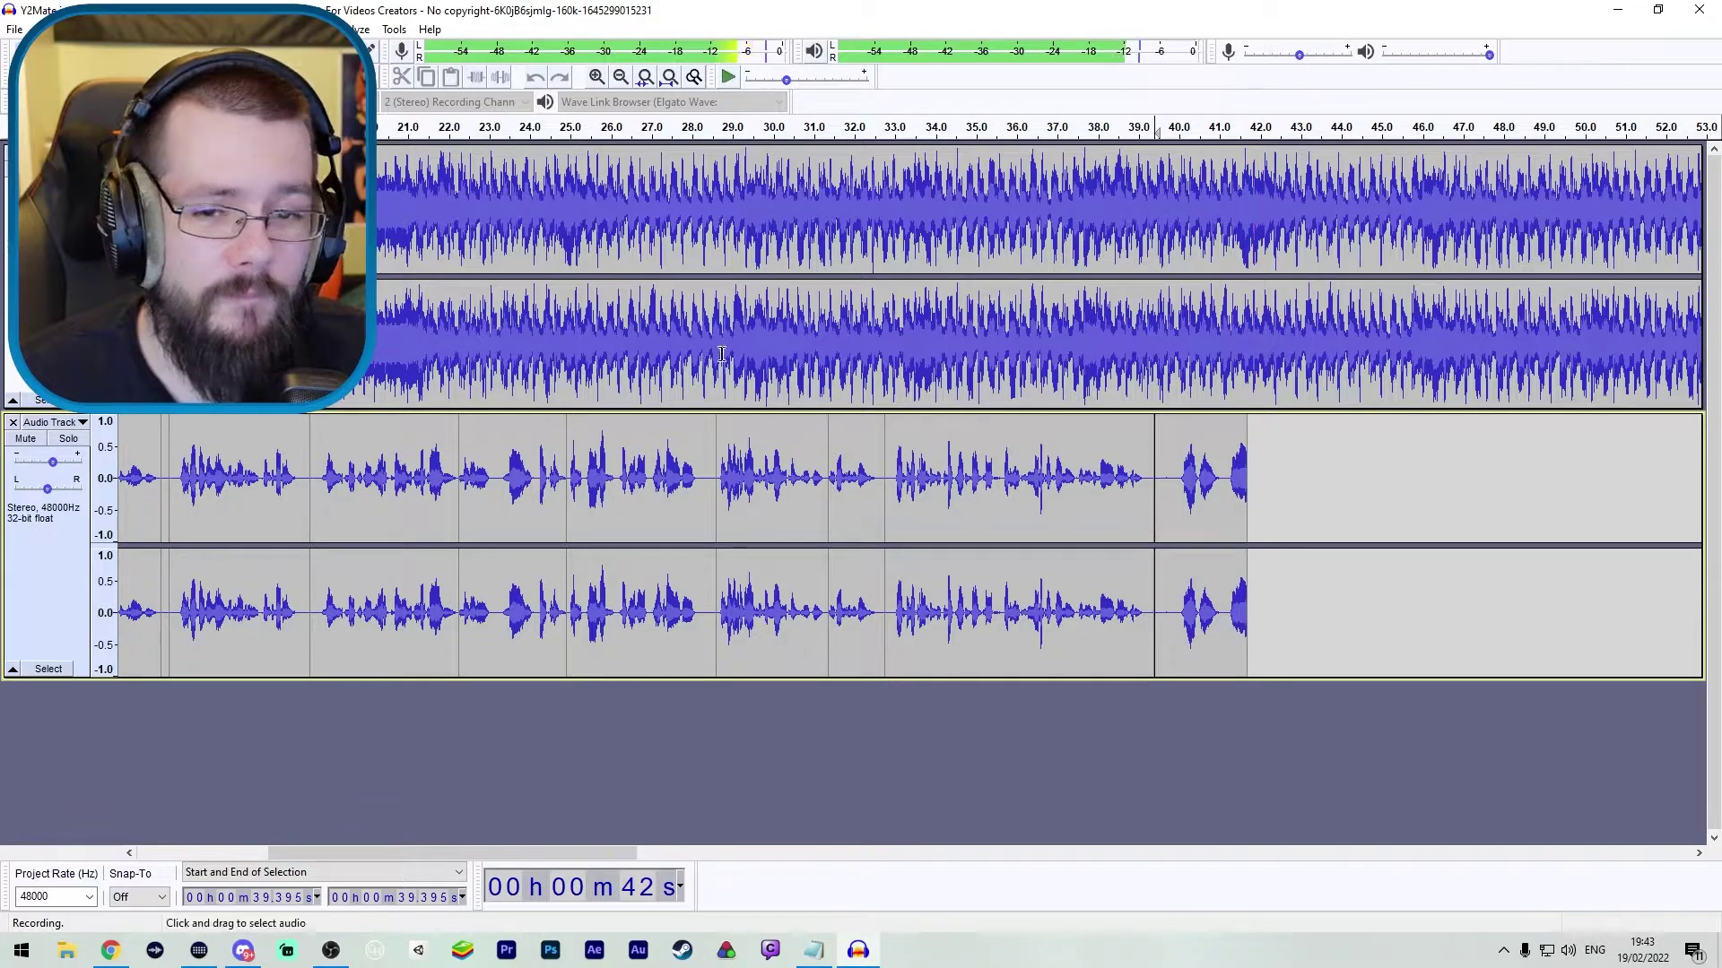
- Punch-and-roll re-record from about 39.5 s to replace the flubbed part
key("space")
key("shift+d")
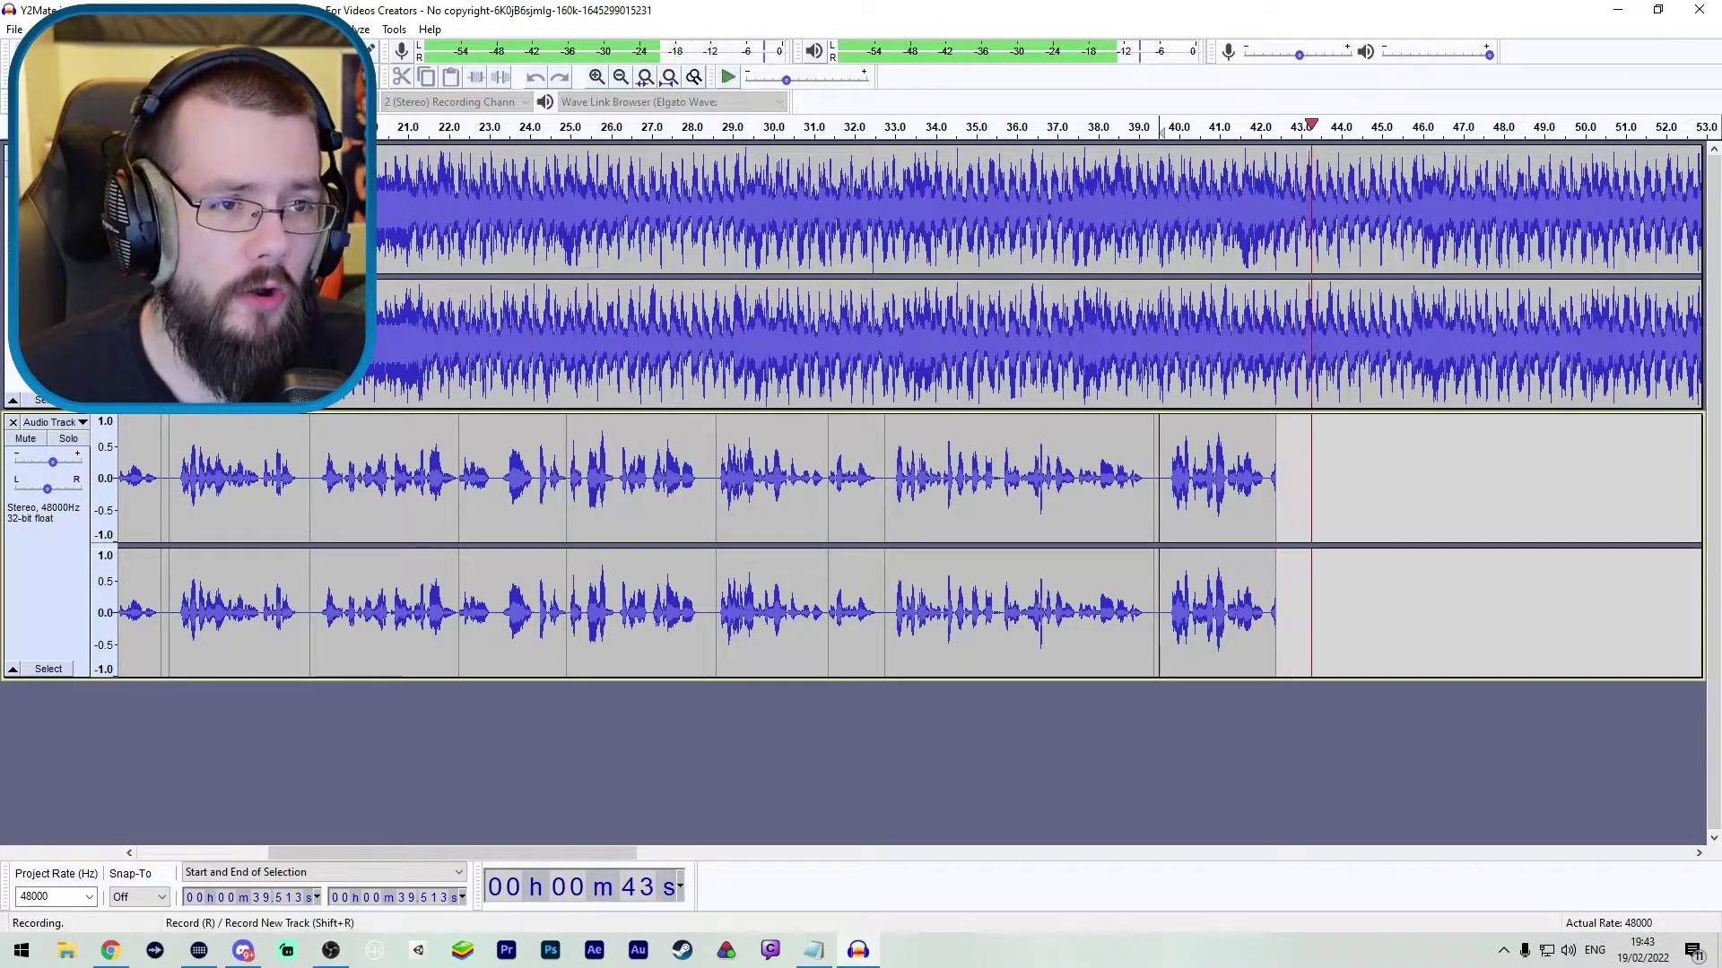
key("space")
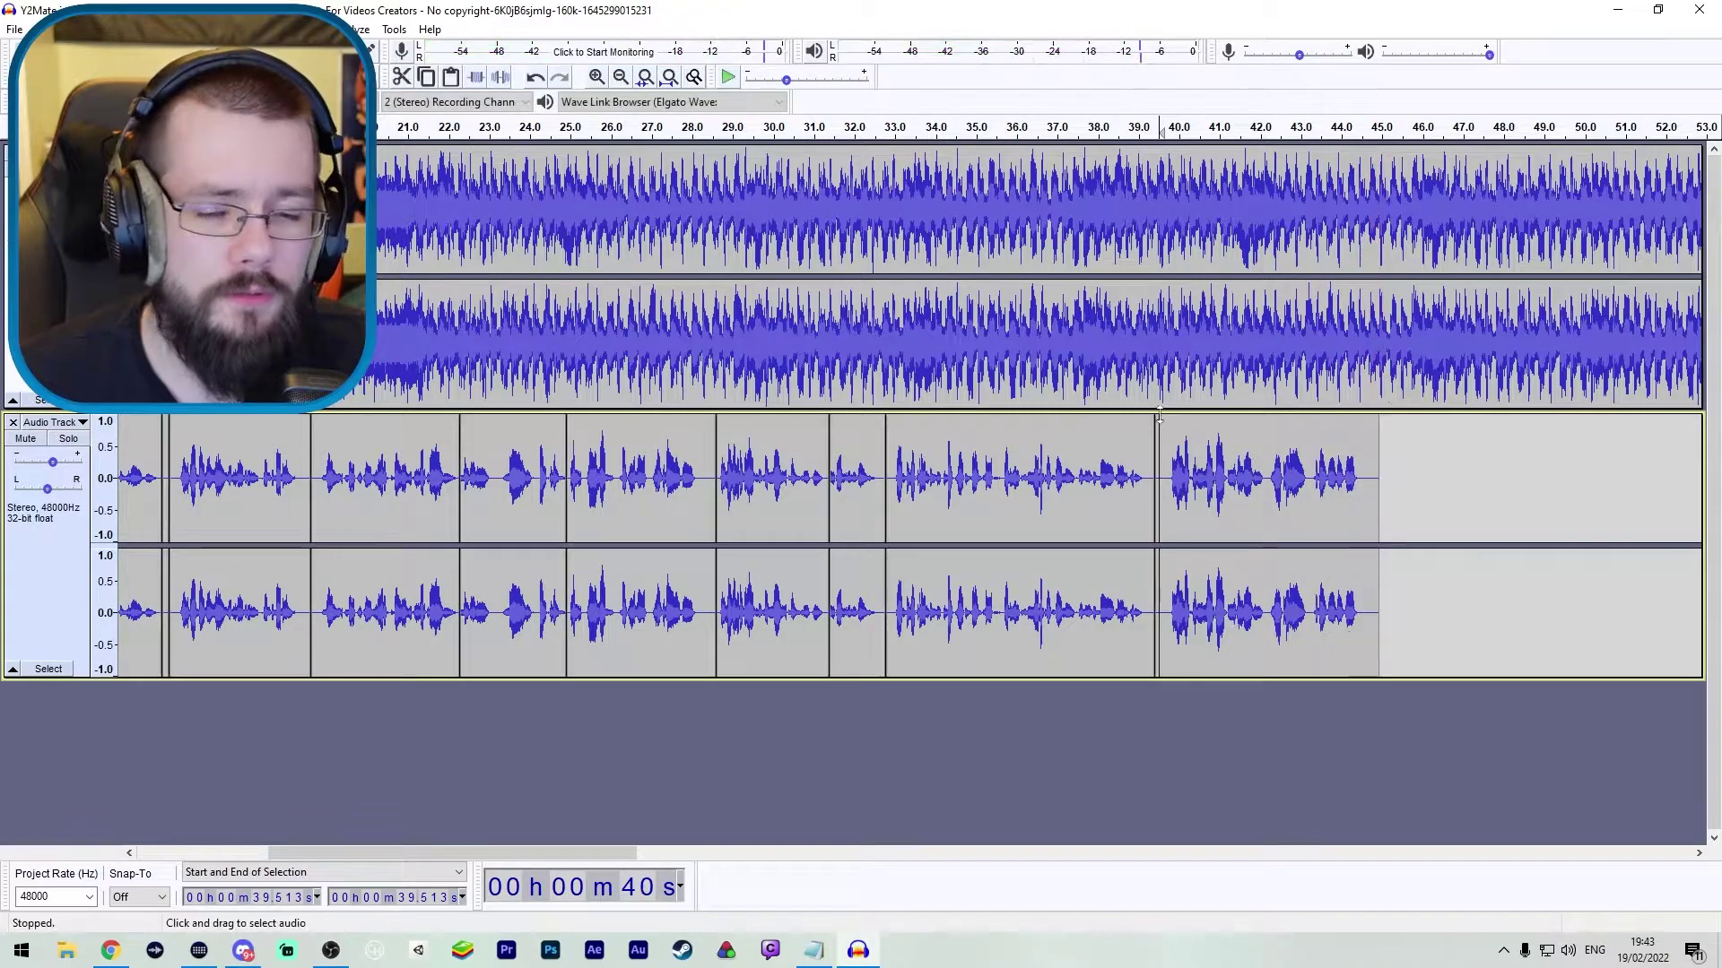
- Delete the retake's unwanted tail from about 42.1 s to its end
left_click(1269, 476)
key("shift+End")
key("Delete")
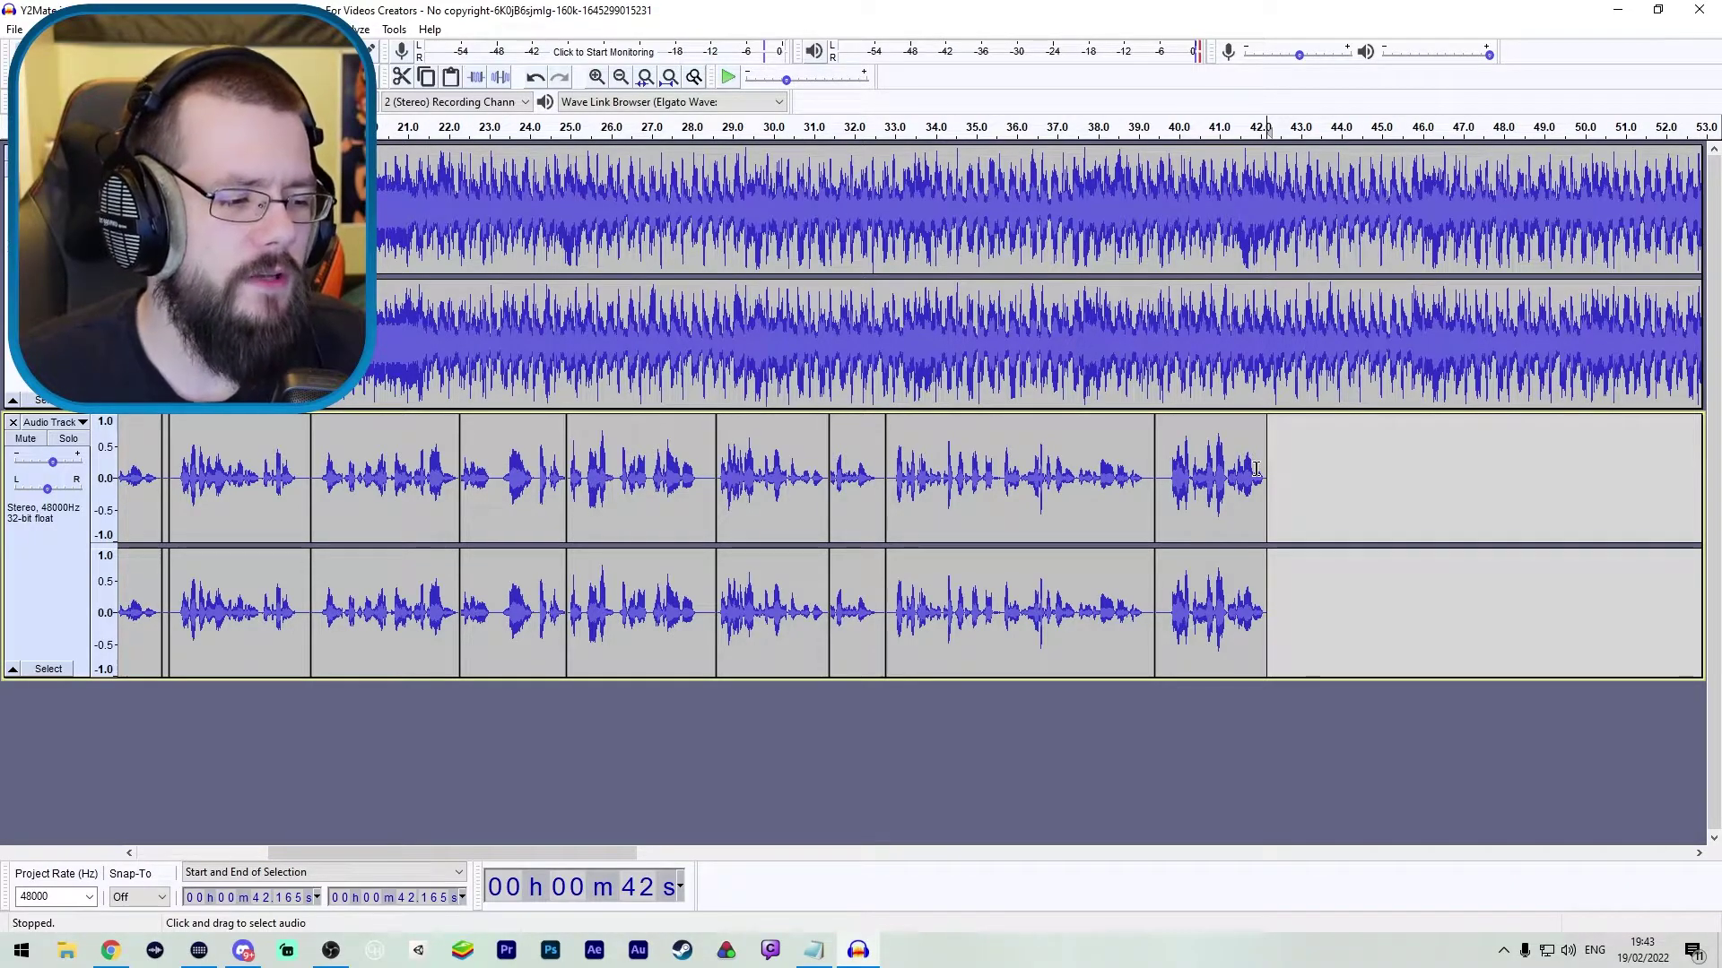
- Zoom out and record the next stretch of voiceover from about 47 s
scroll(948, 594, "down", 1)
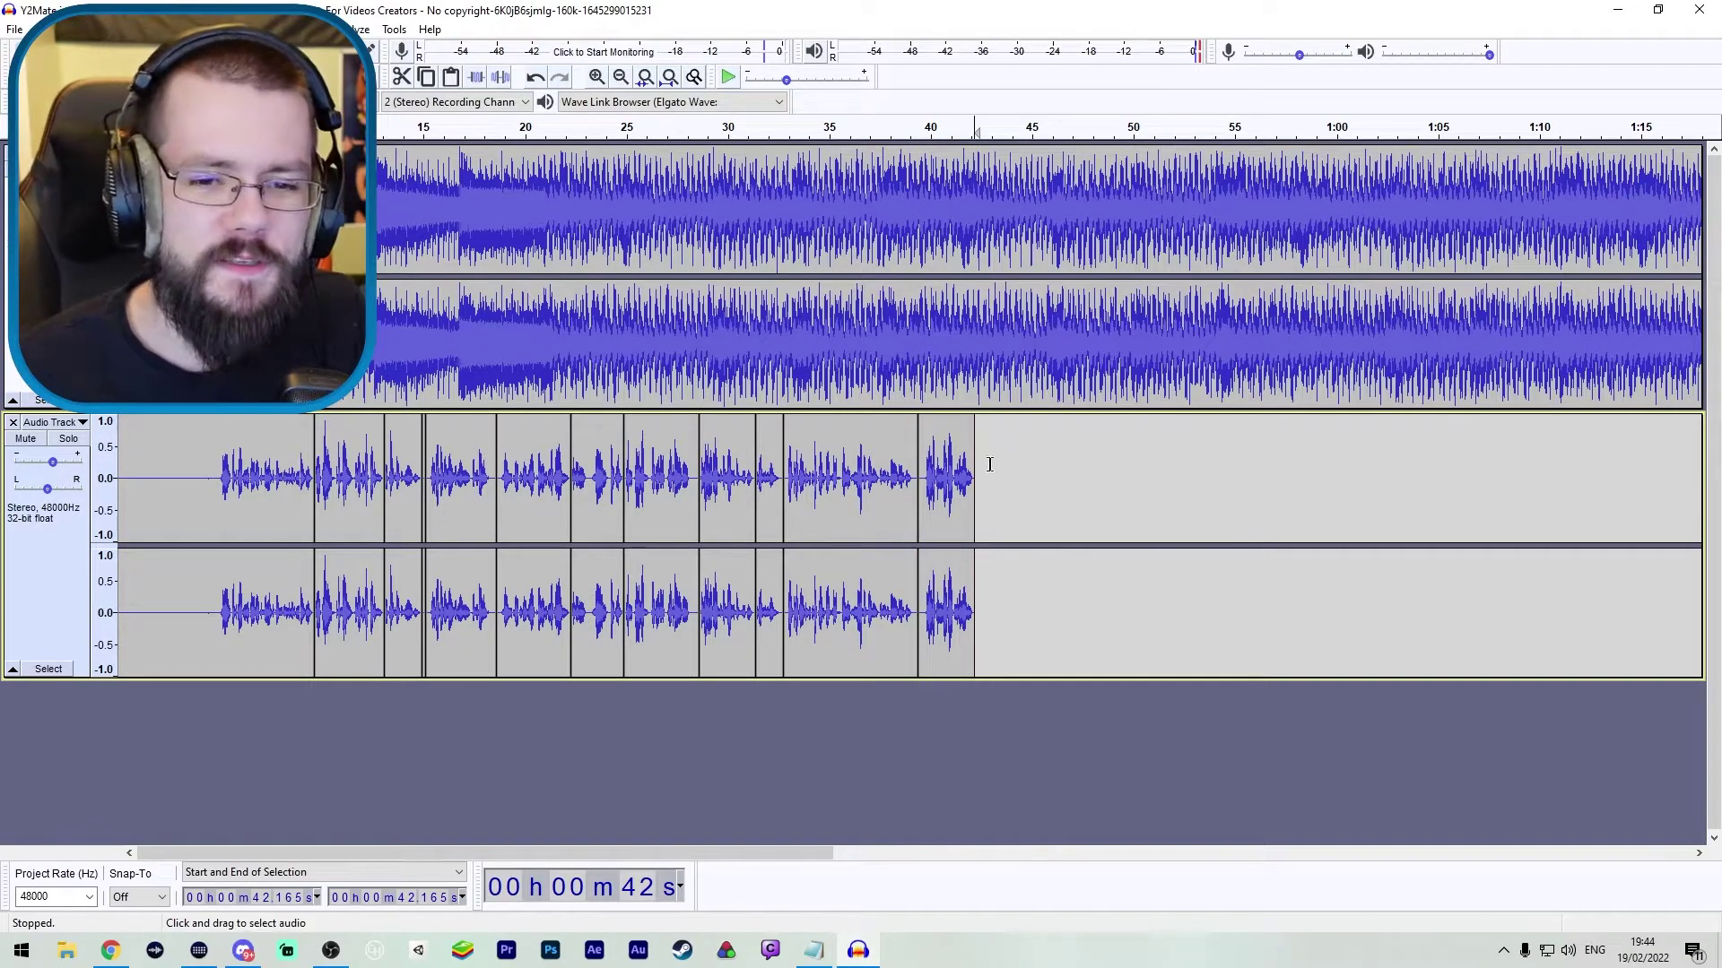
scroll(990, 465, "up", 1)
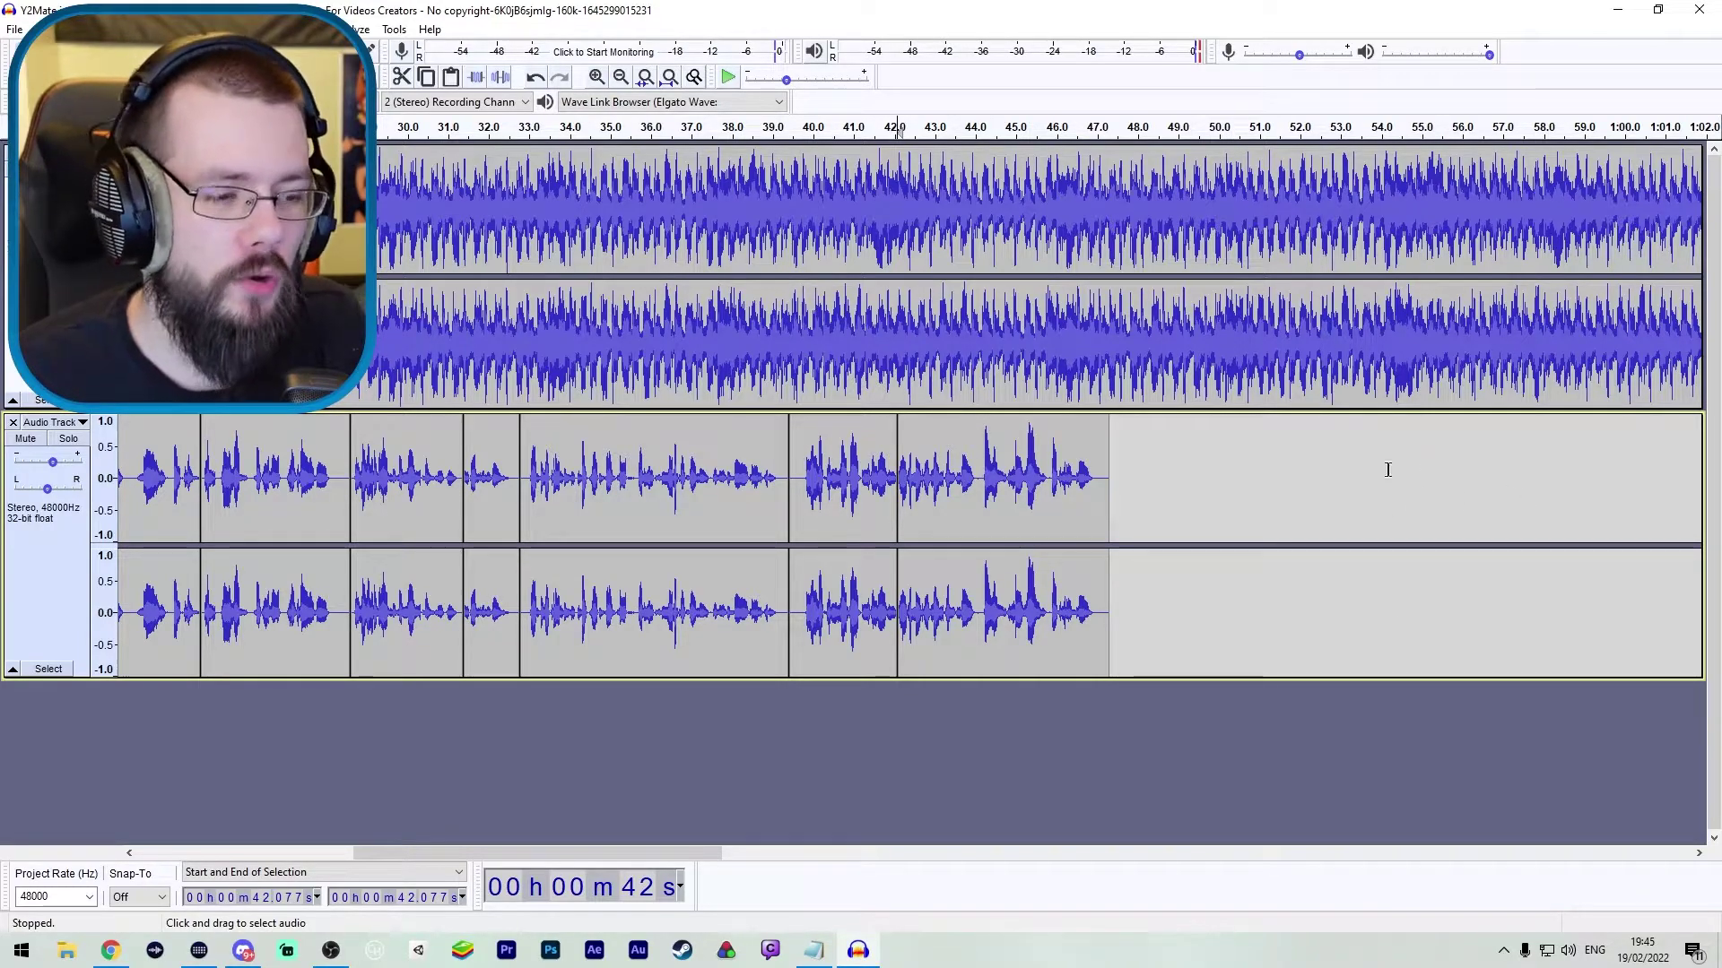
key("ctrl+3")
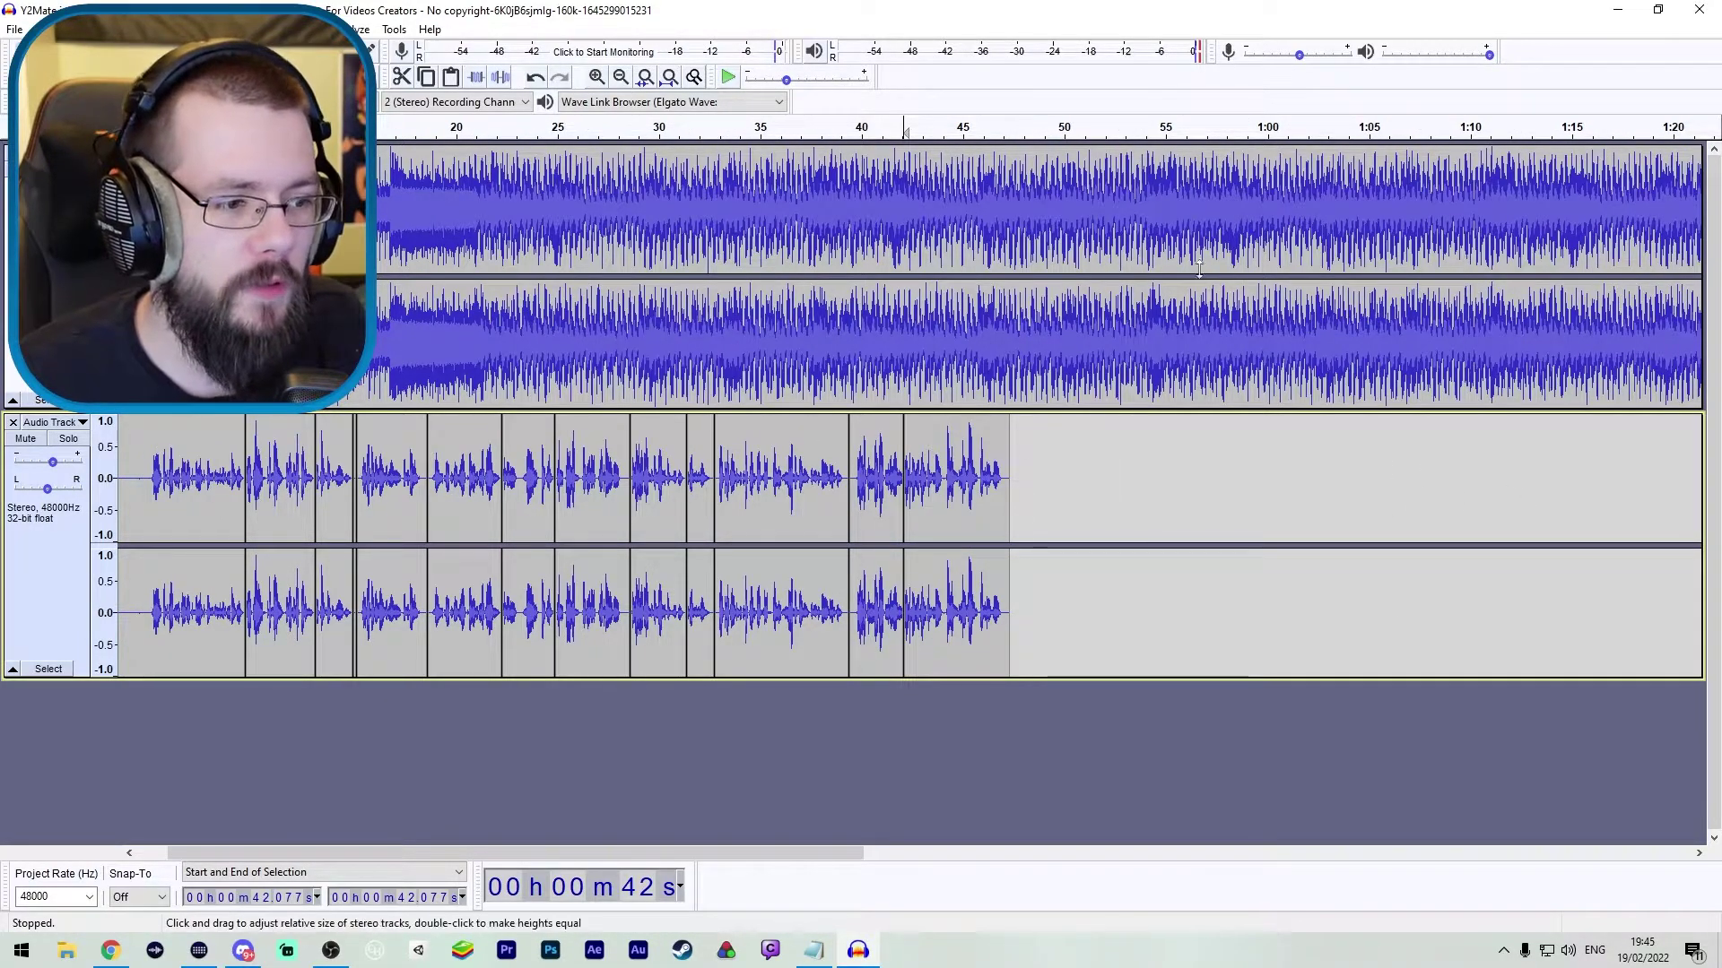
key("r")
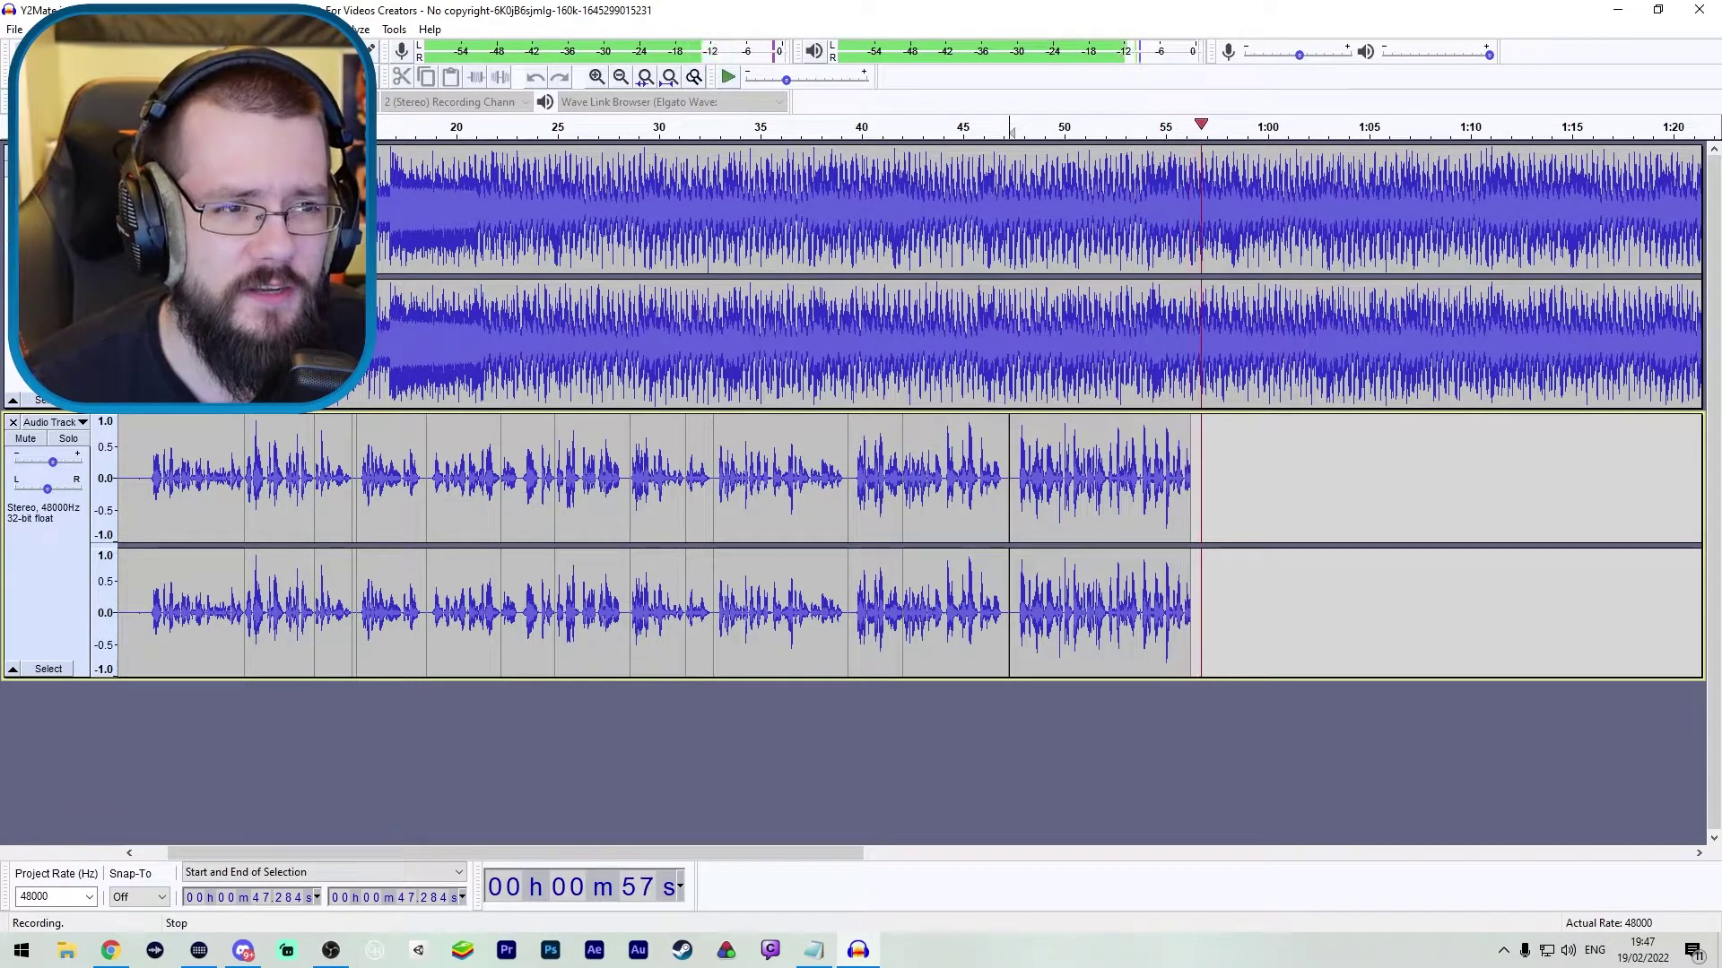
- Stop the take and zoom in to review the voice clips ending near 1:08
key("space")
left_click(596, 76)
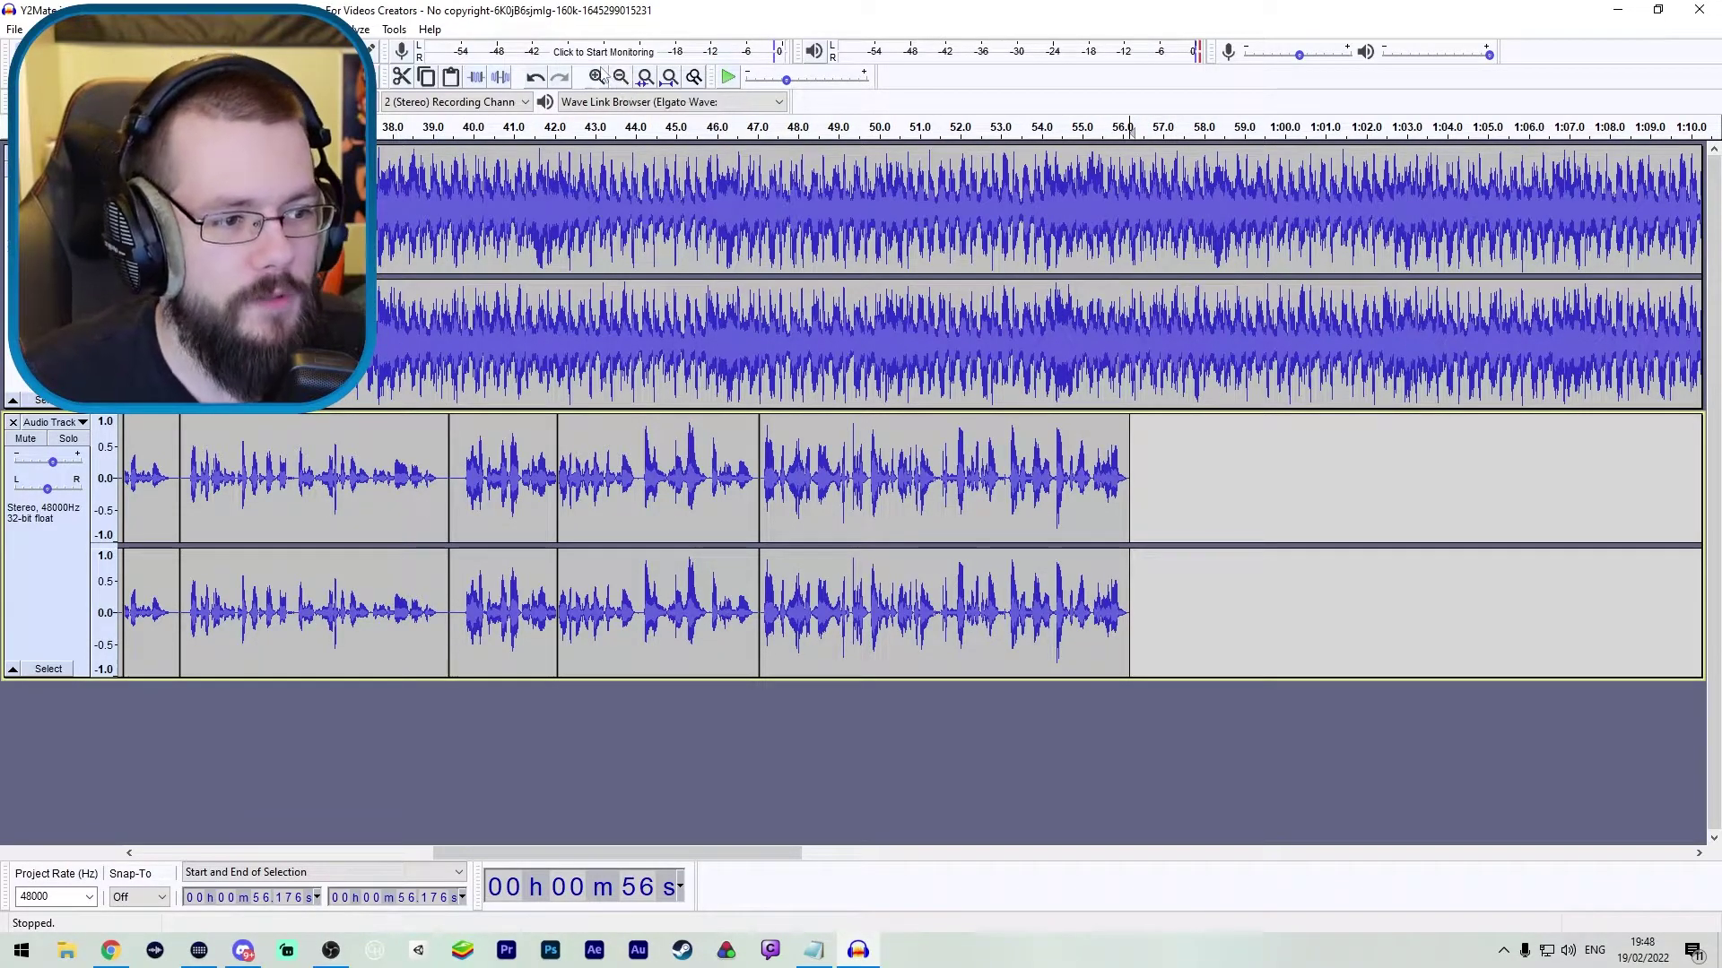
scroll(929, 722, "right", 3)
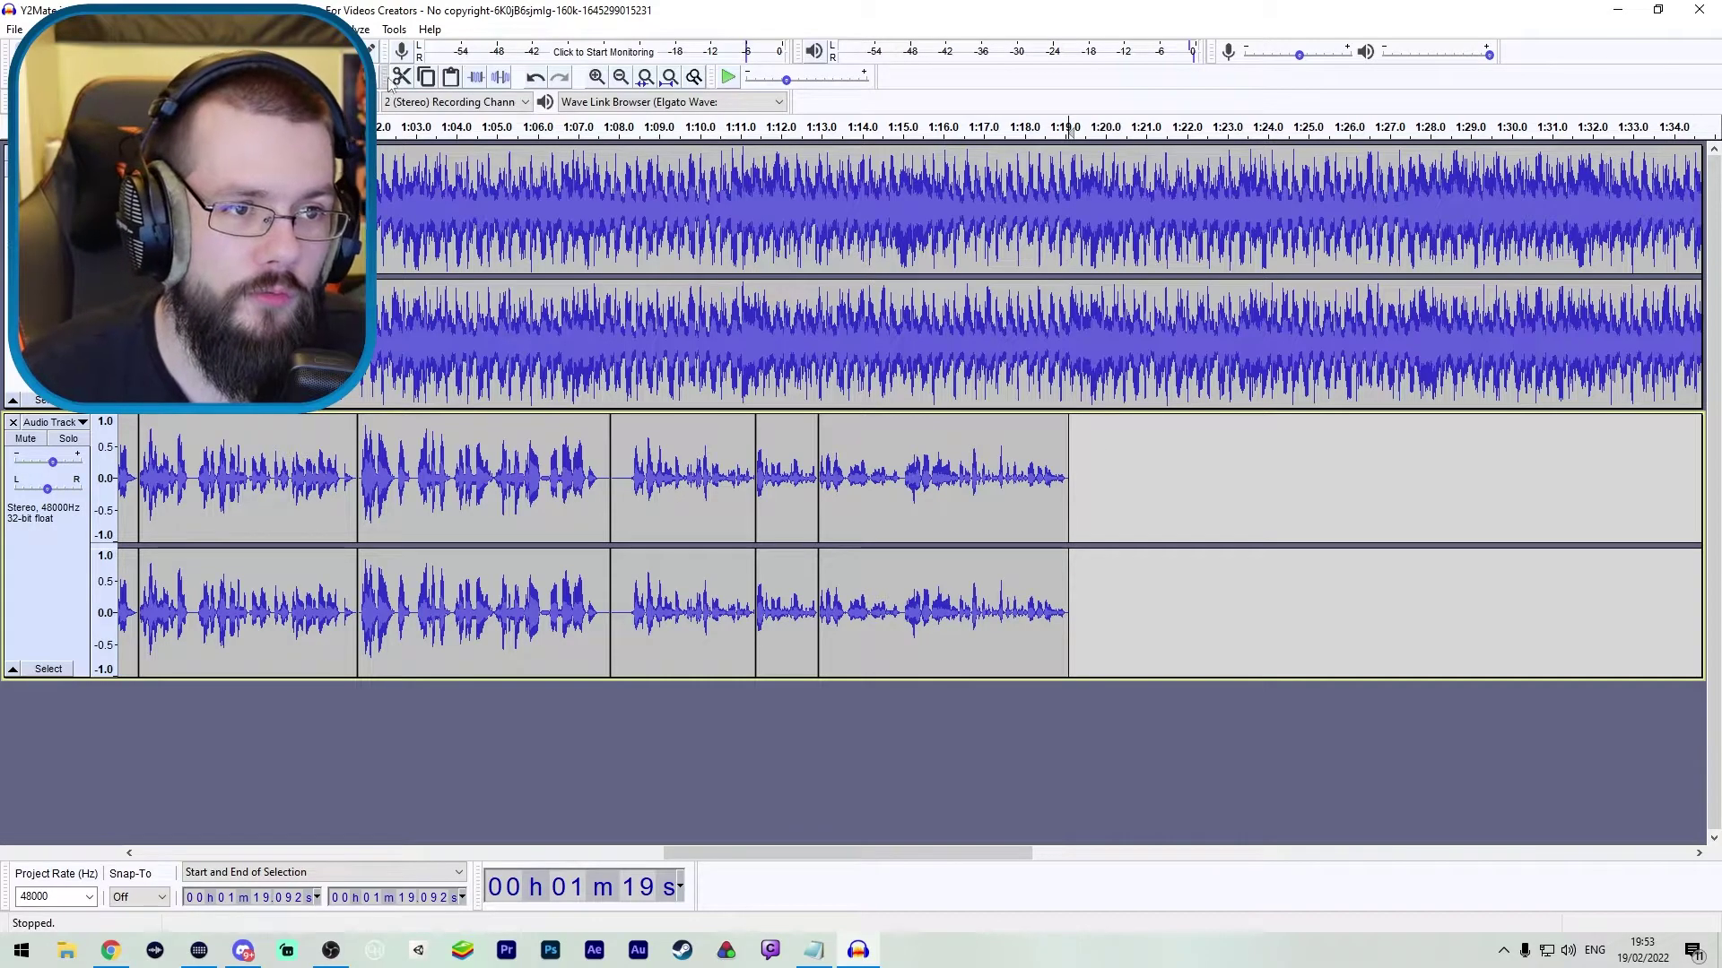
- Zoom to the project's ending and select the final voice clip
left_click(336, 29)
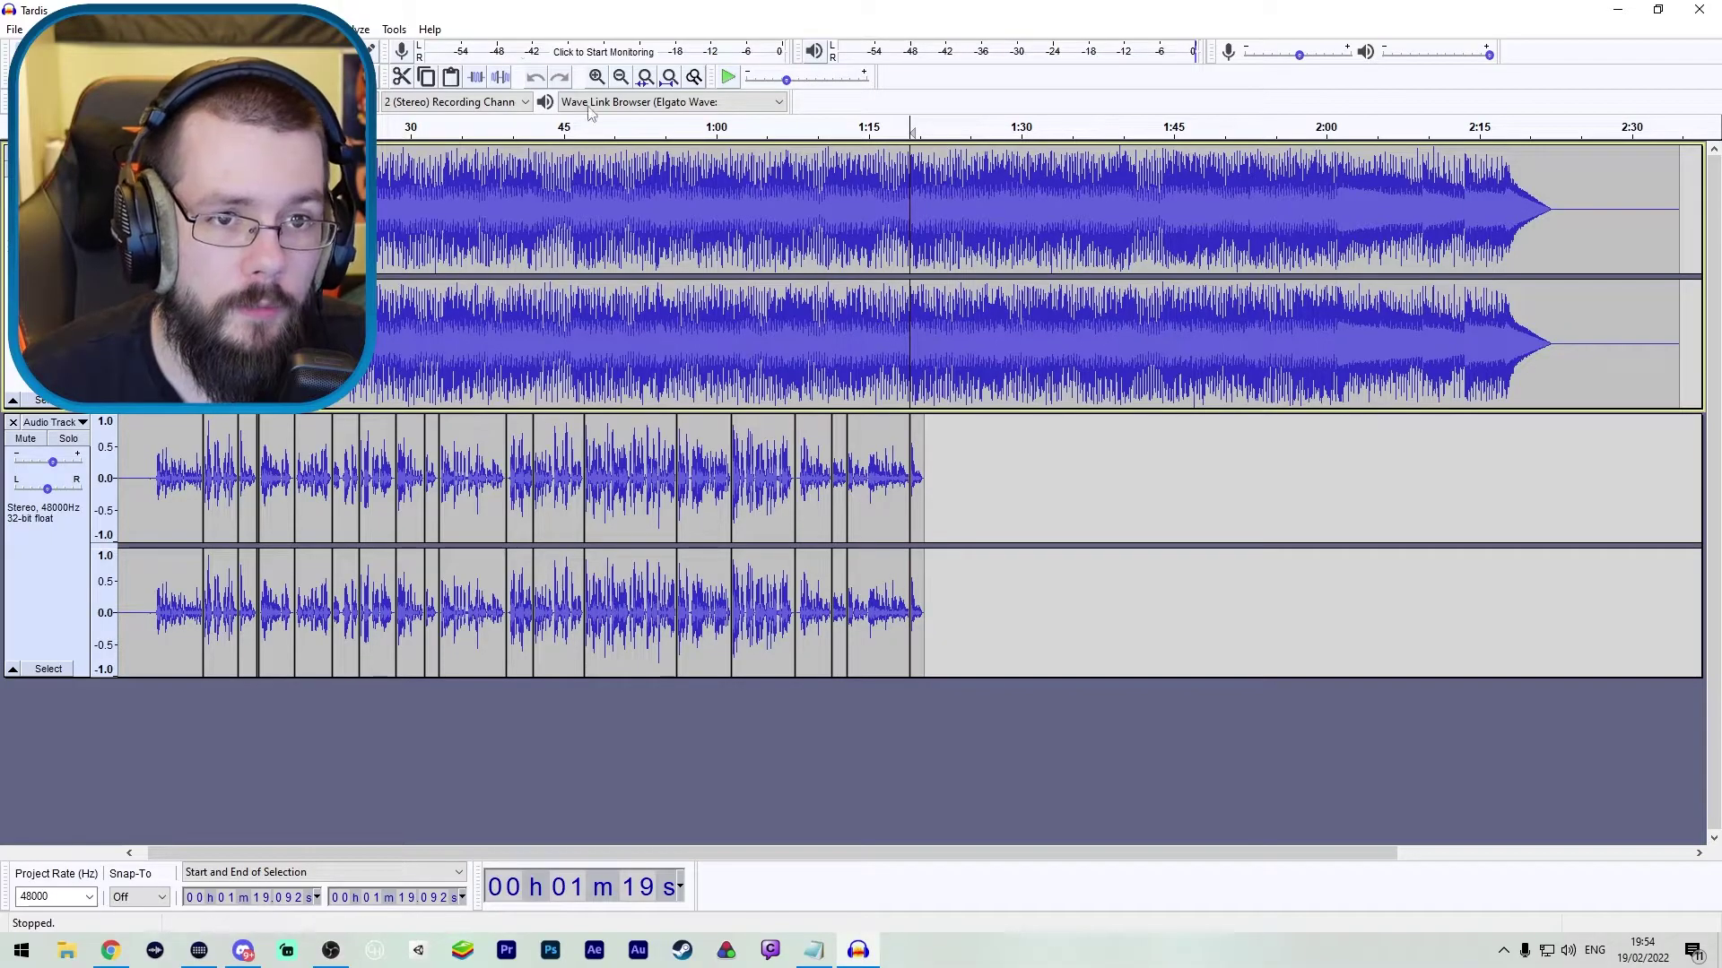
left_click(620, 77)
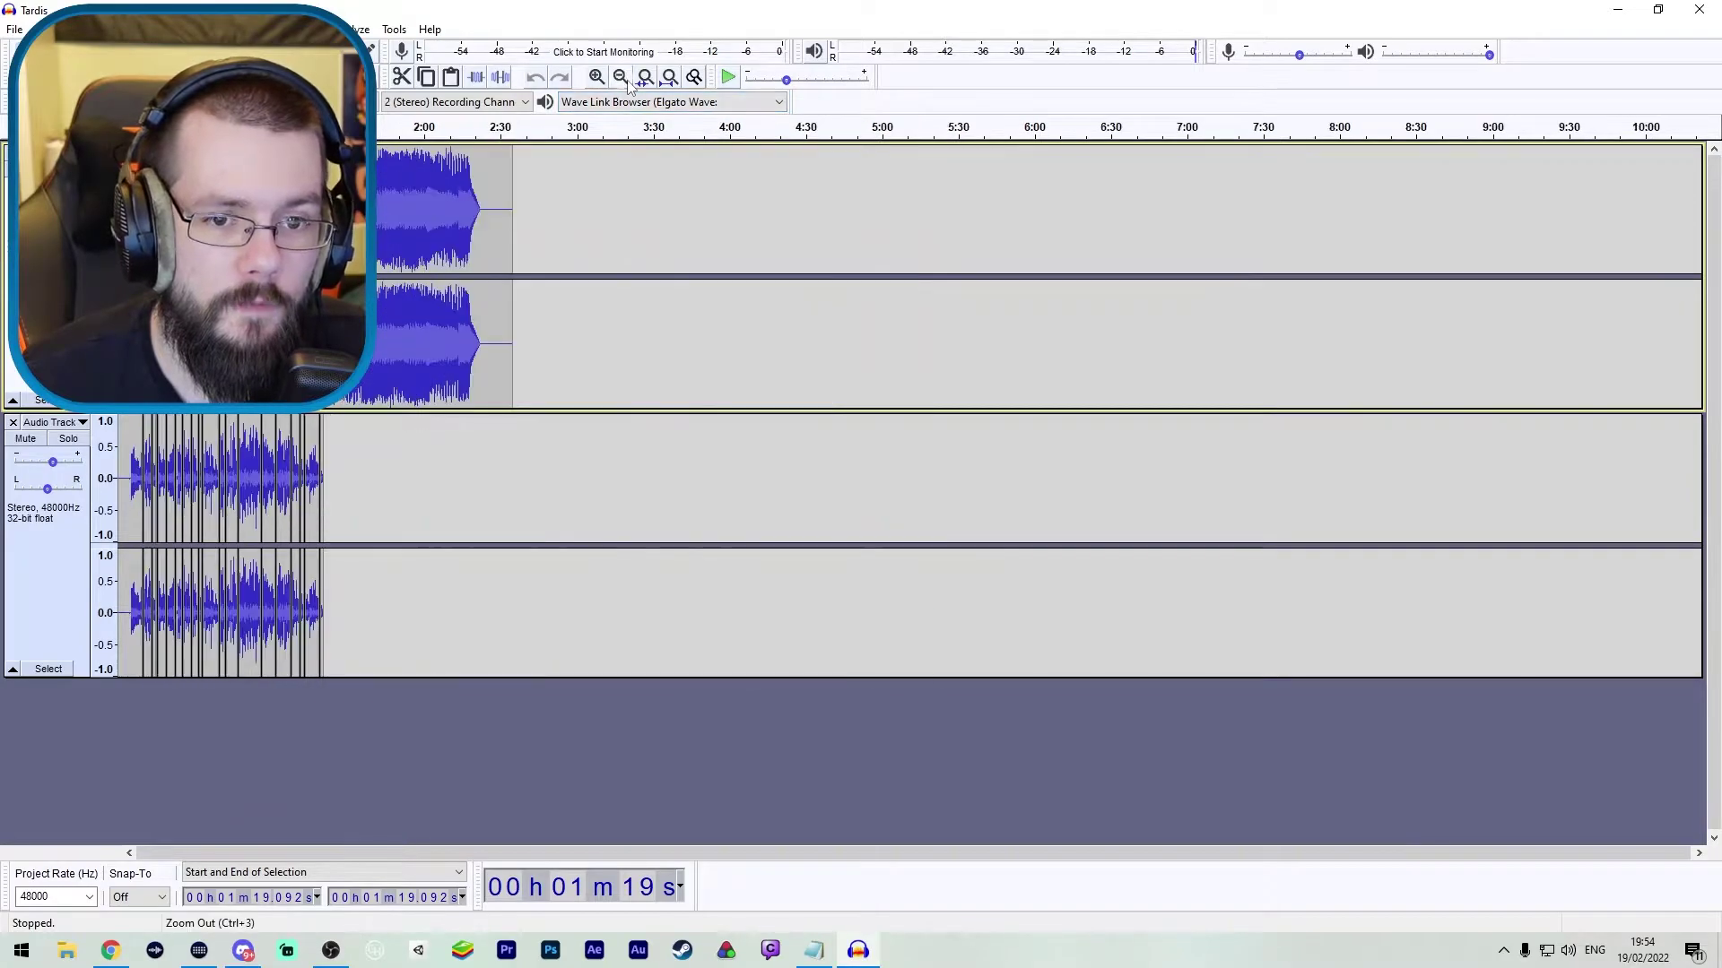
left_click(621, 77)
left_click(596, 77)
left_click(596, 77)
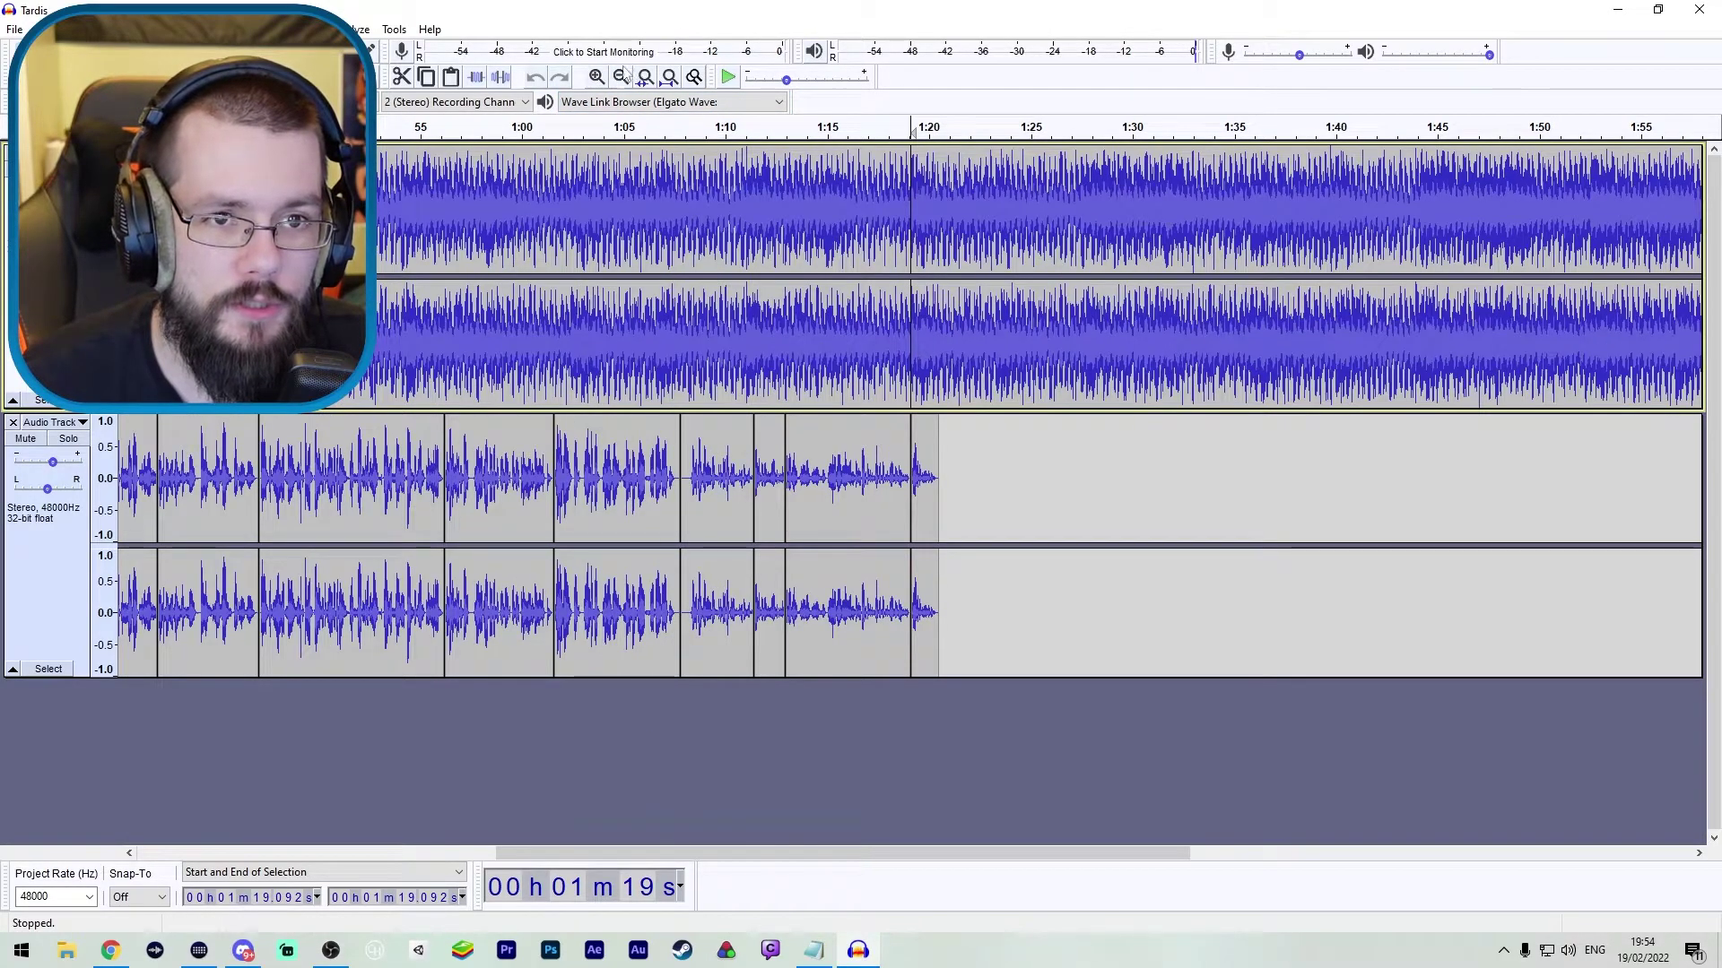
double_click(717, 476)
- Apply Change Tempo instead of Change Speed so the final clip ends near 1:14.5
left_click(319, 28)
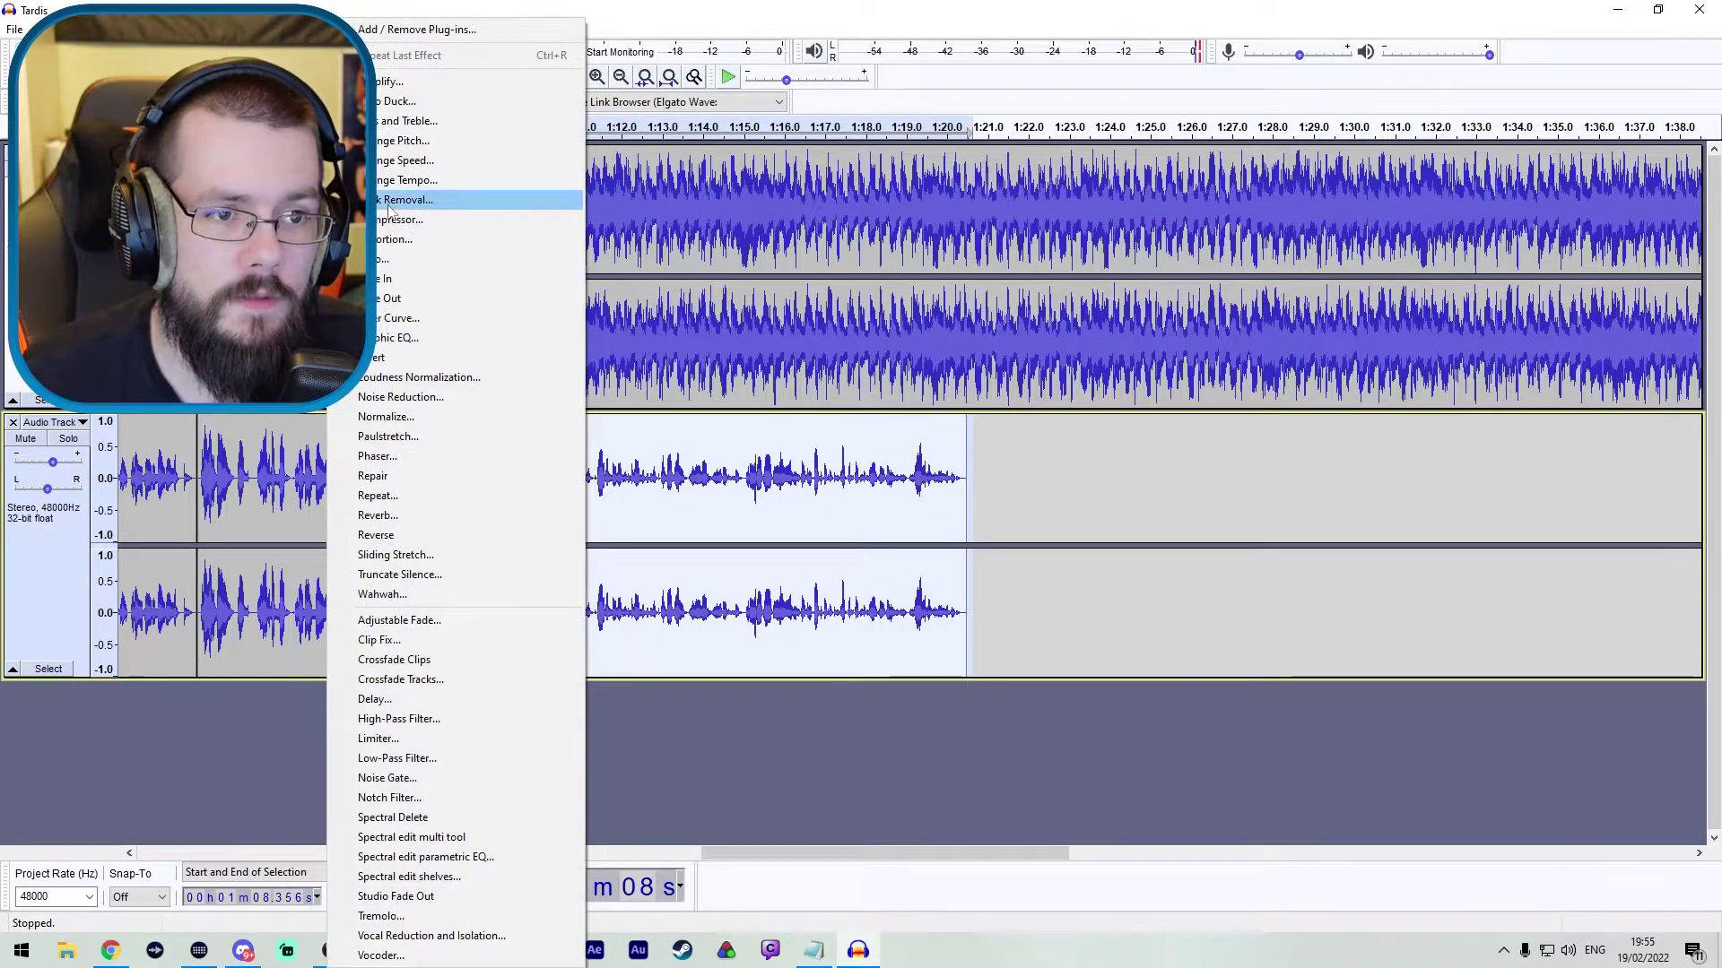
left_click(502, 199)
key("Return")
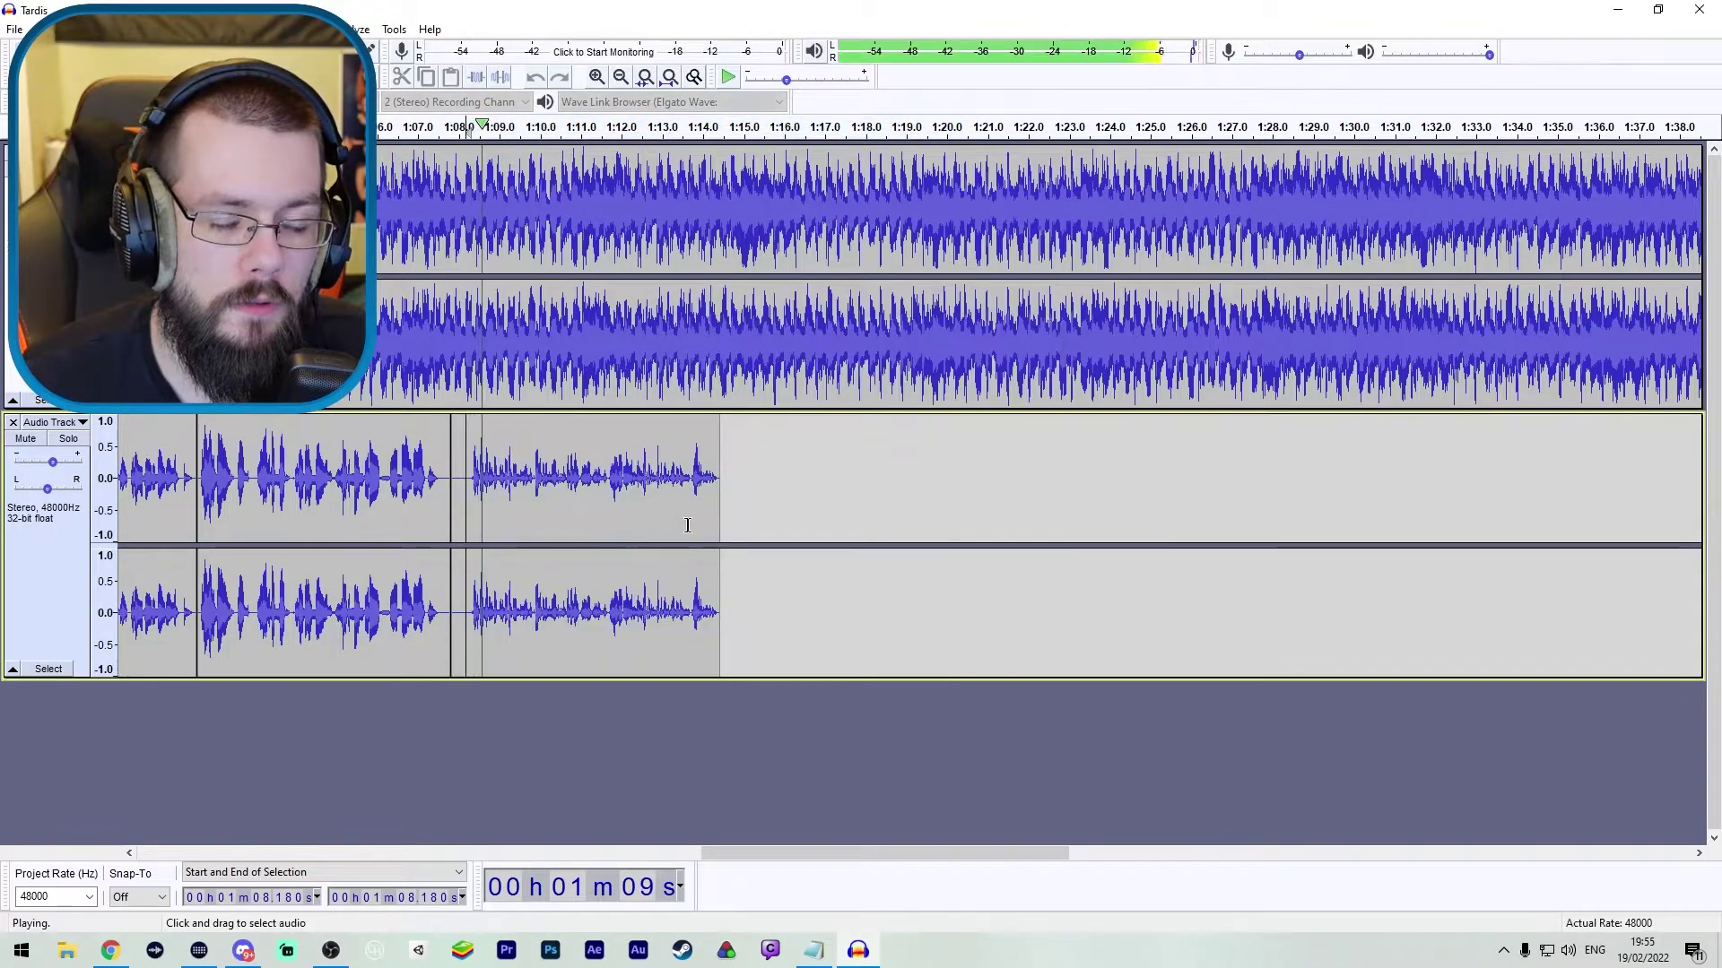
left_click(319, 28)
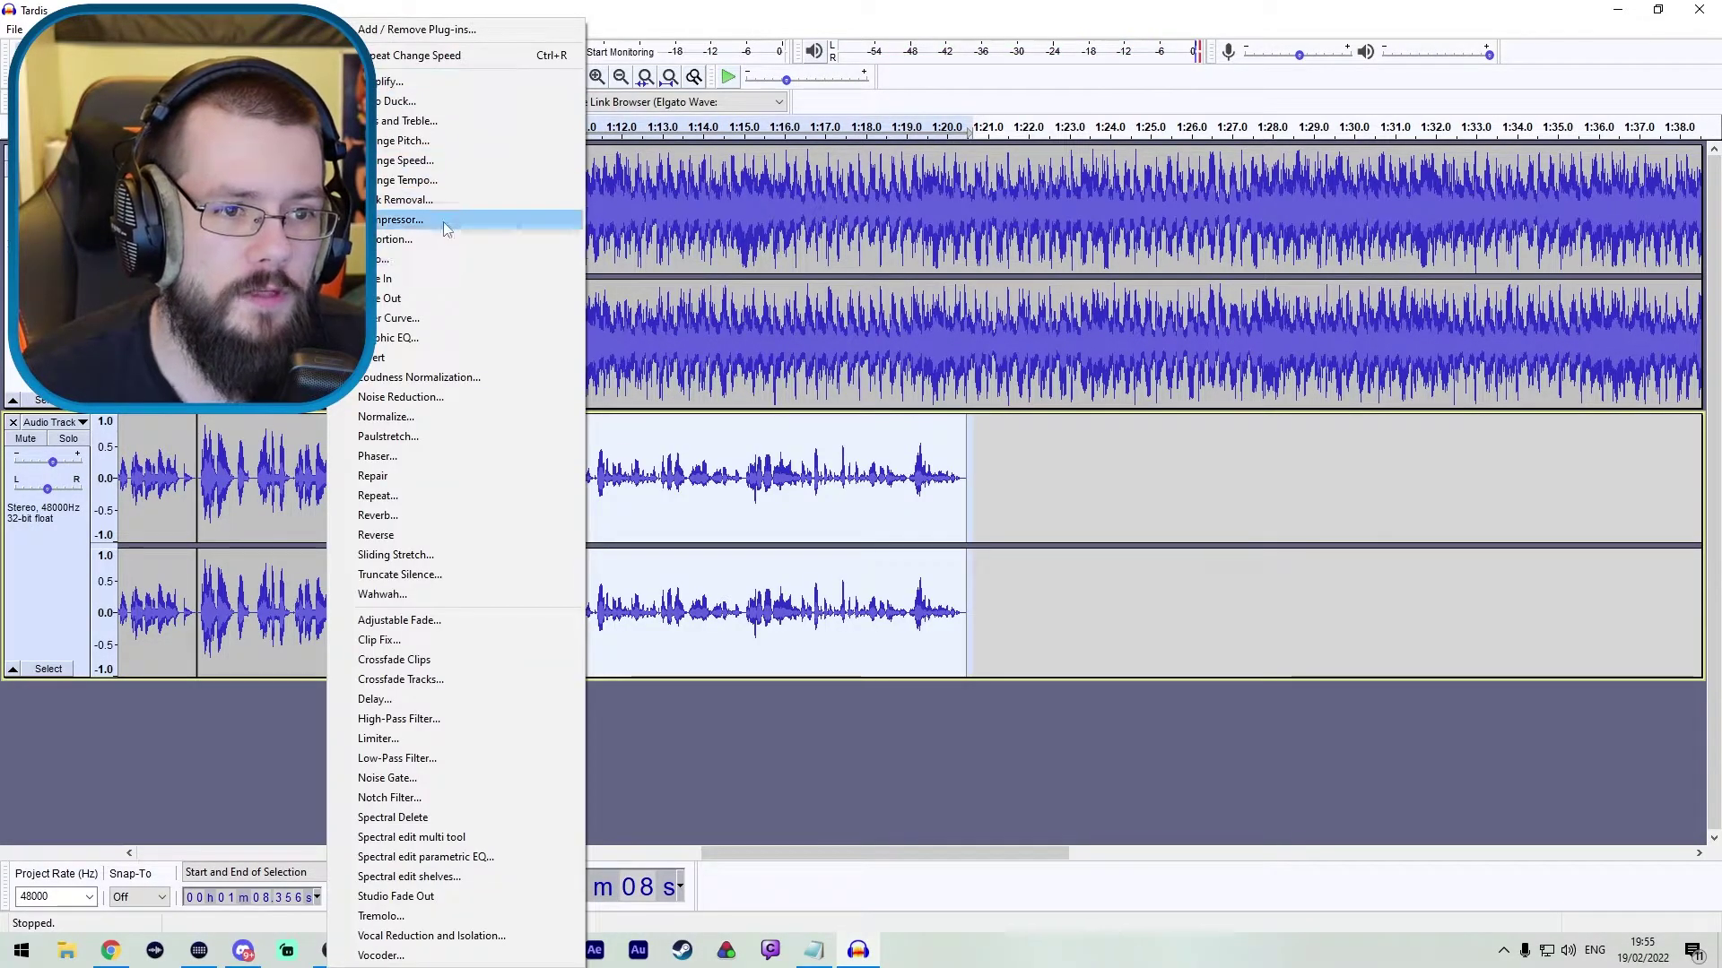
left_click(405, 160)
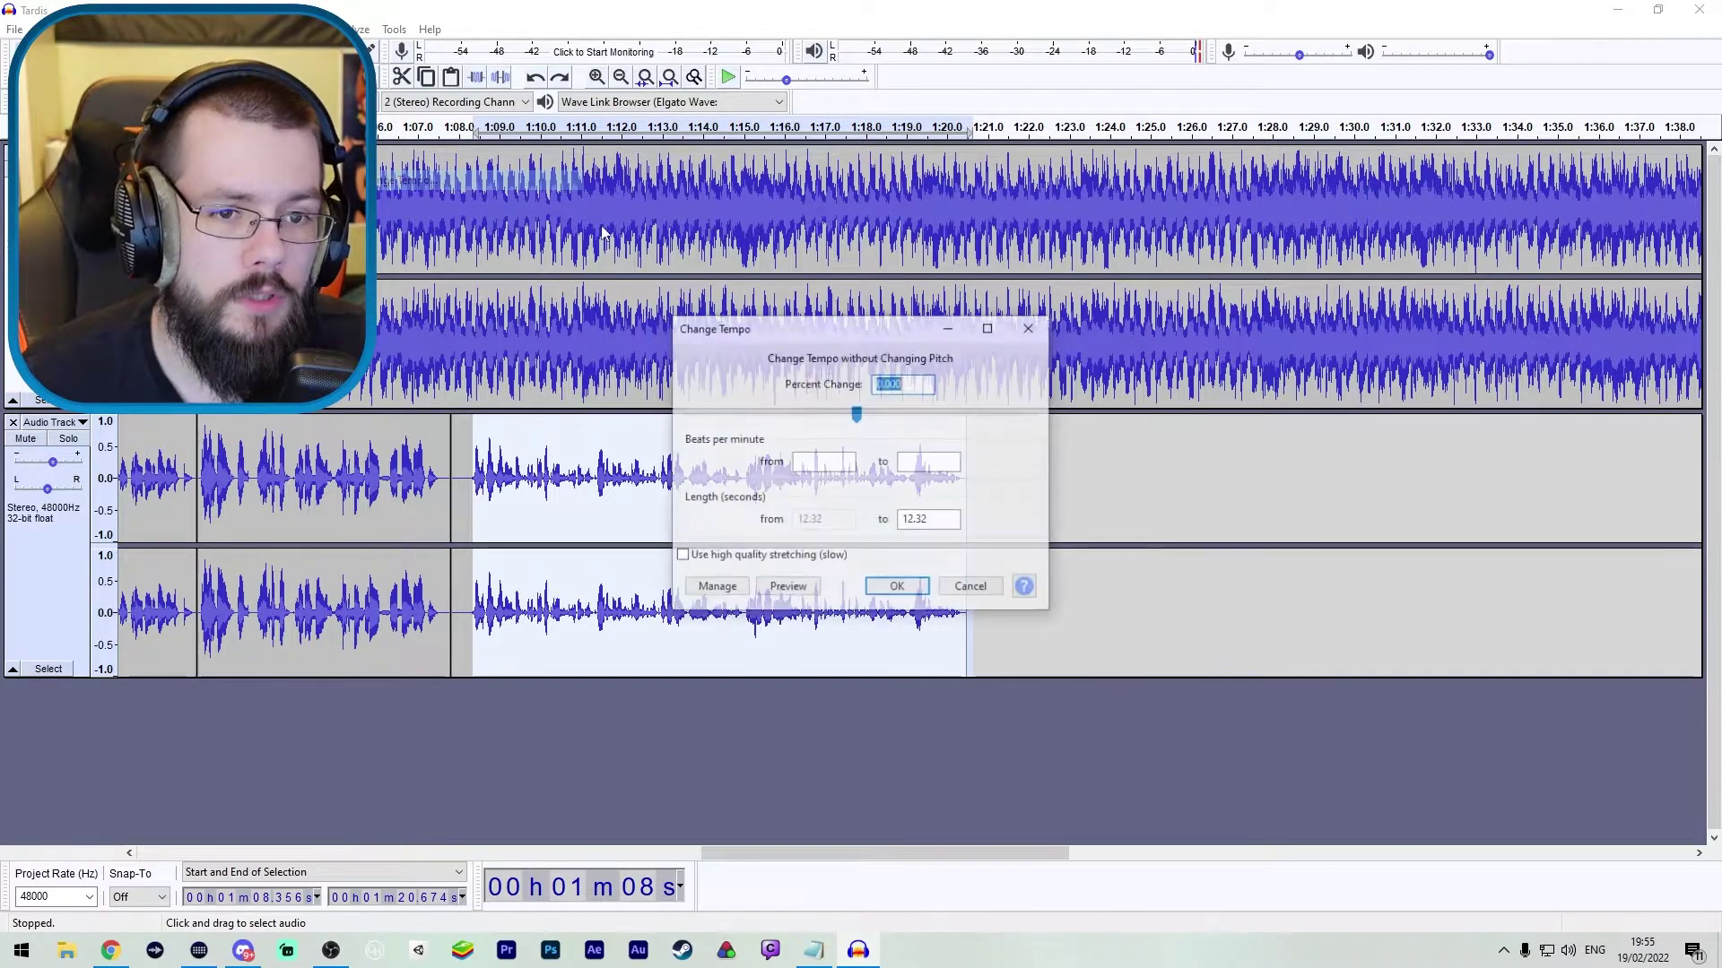
key("Return")
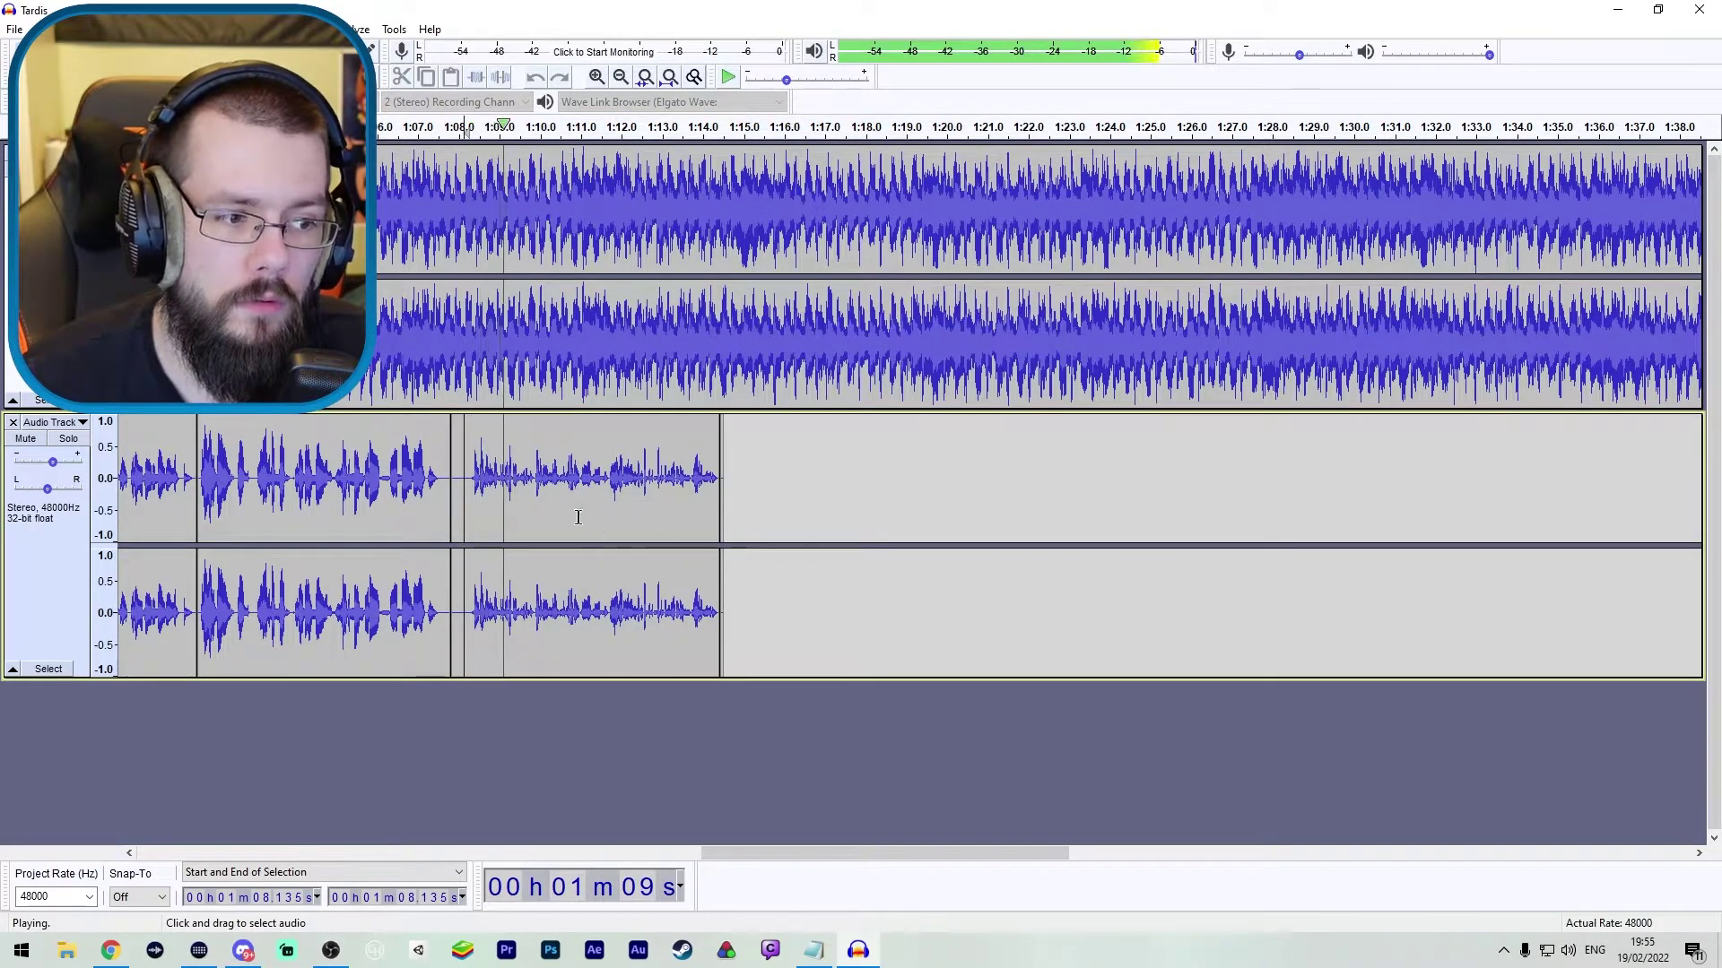
key("space")
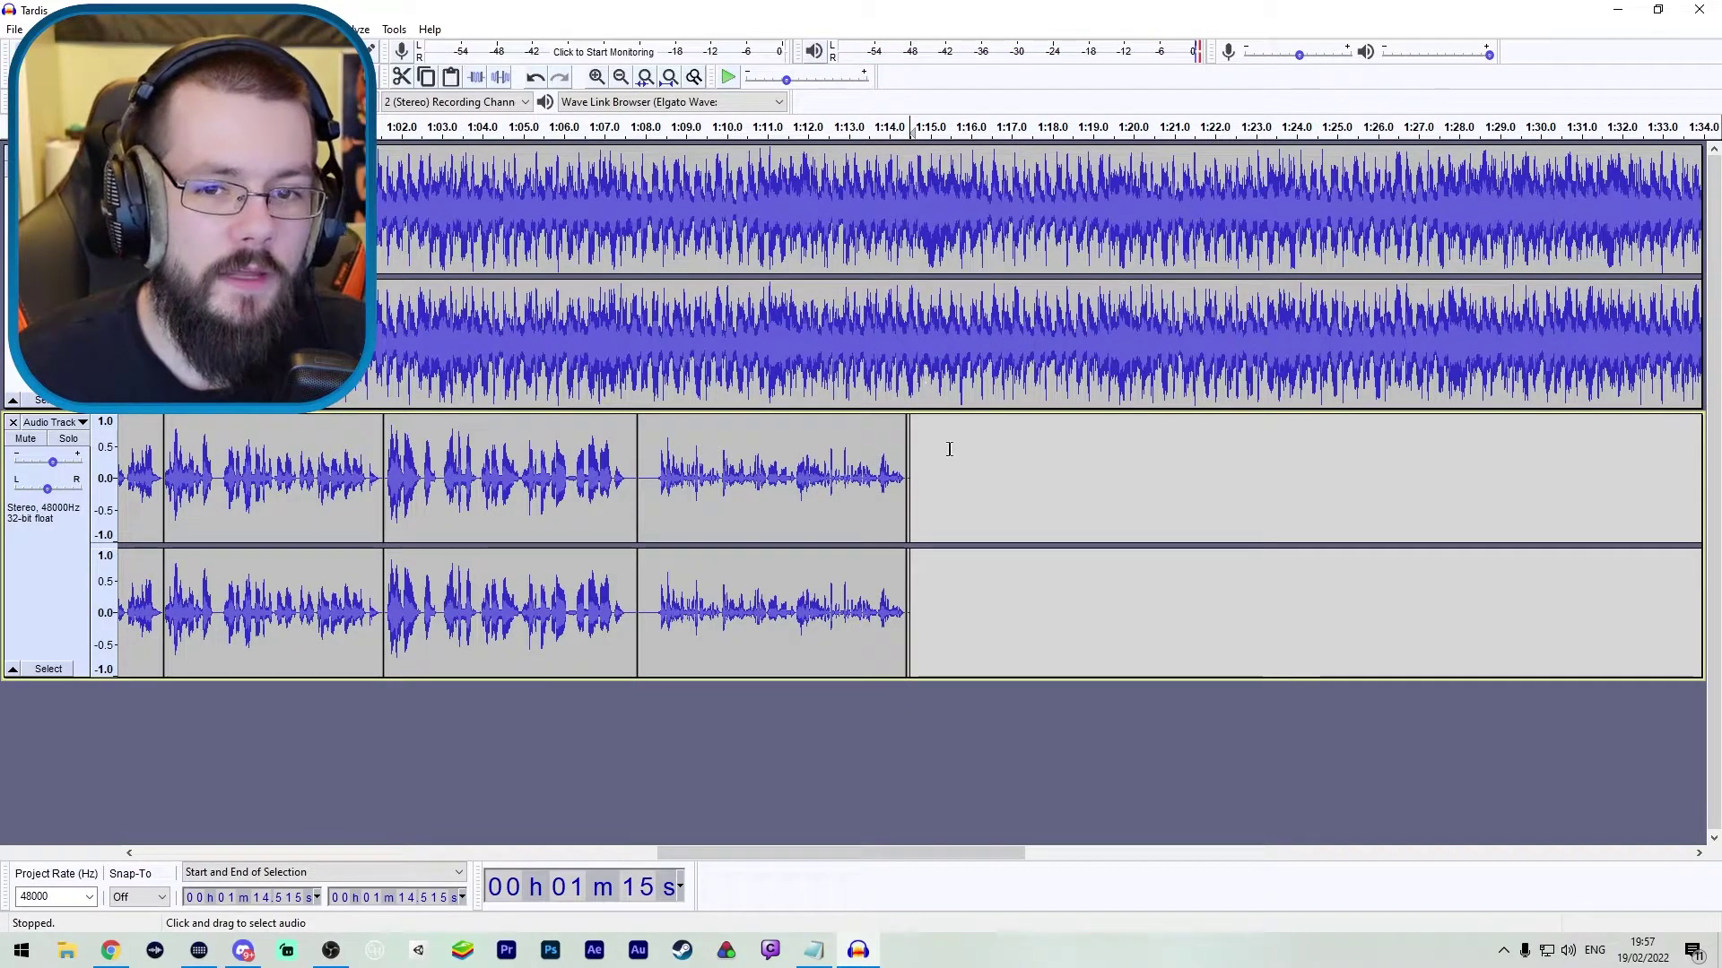
- Fade out the music from 1:14.5 to 1:20.6 and zoom out to check the ending
left_click(621, 76)
left_click(621, 76)
left_click(620, 77)
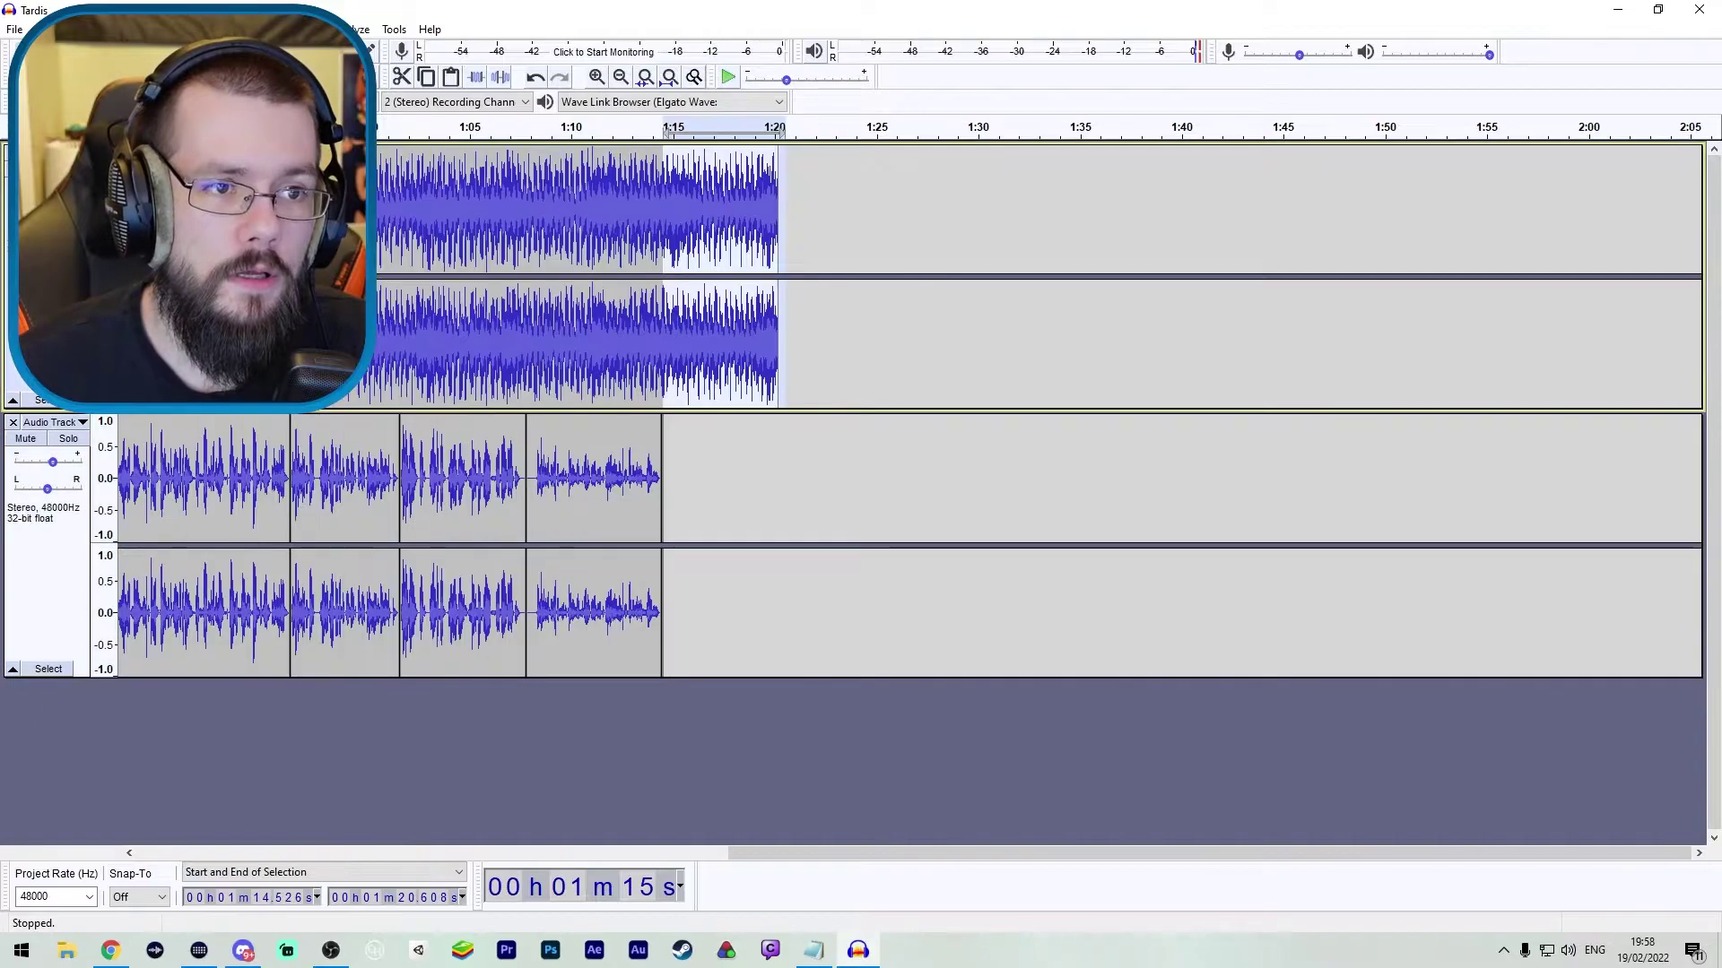
left_click(318, 29)
left_click(436, 296)
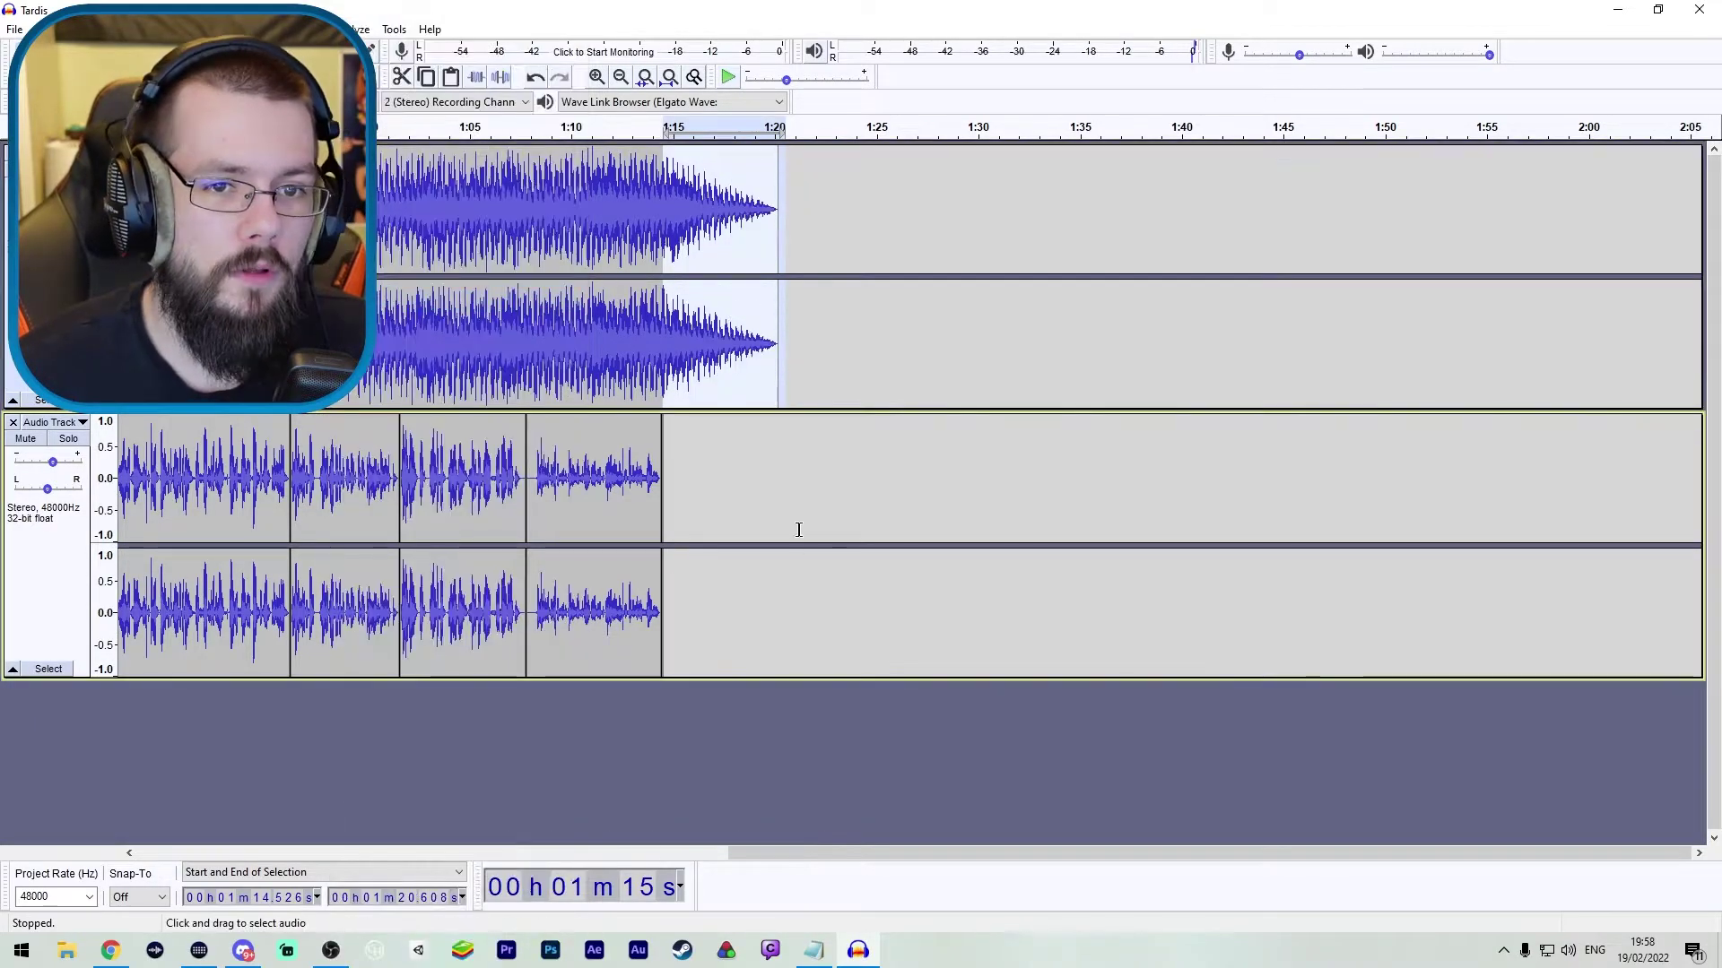
key("ctrl+3")
key("ctrl+3")
left_click(566, 475)
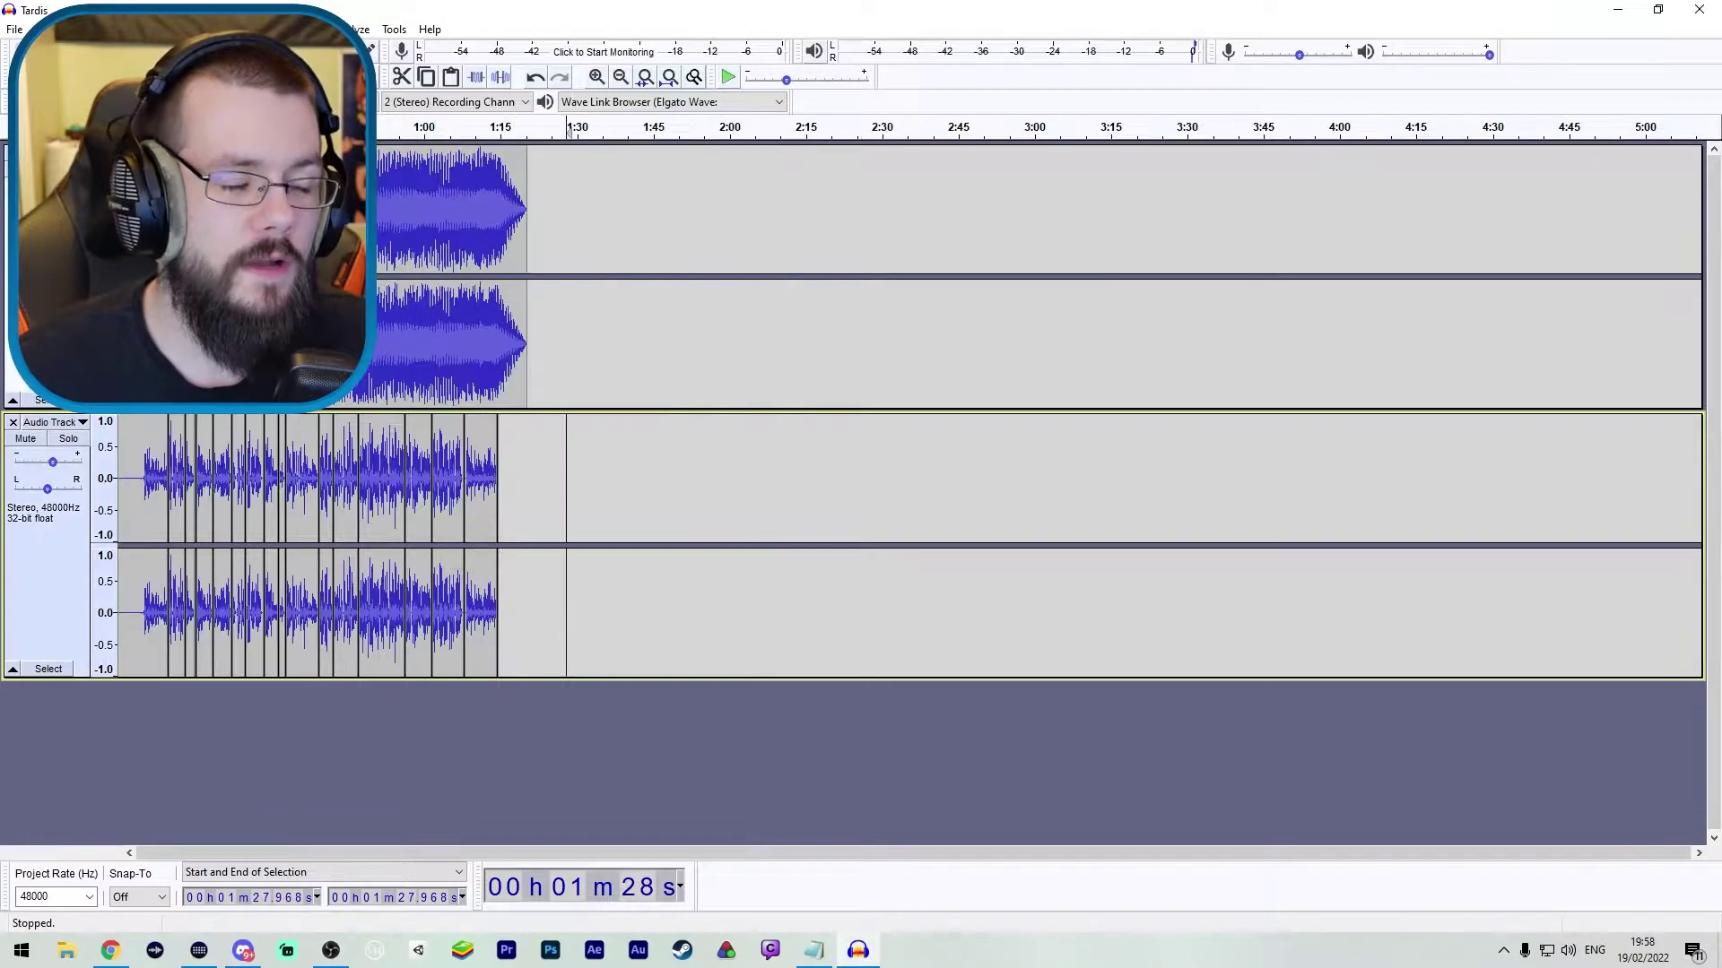